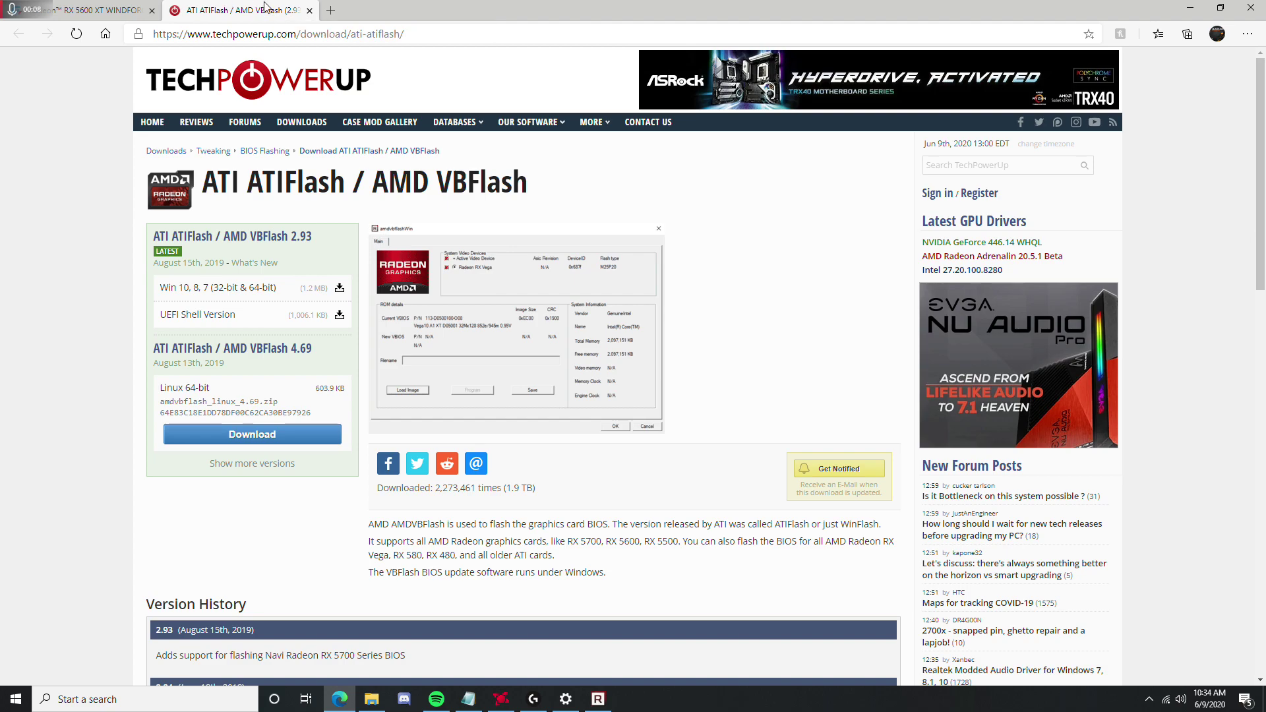
Step: Compare the Gigabyte RX 5600 XT support page with the TechPowerUp ATIFlash download page
click(140, 7)
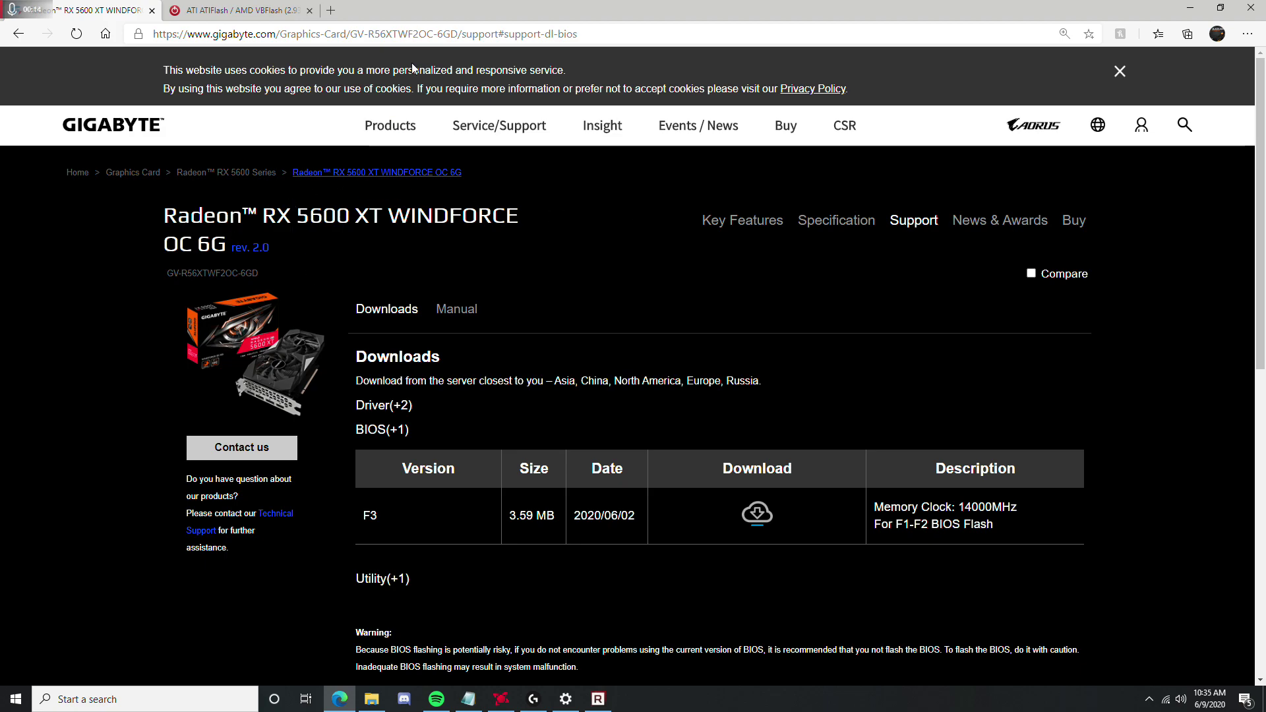
click(208, 8)
click(109, 8)
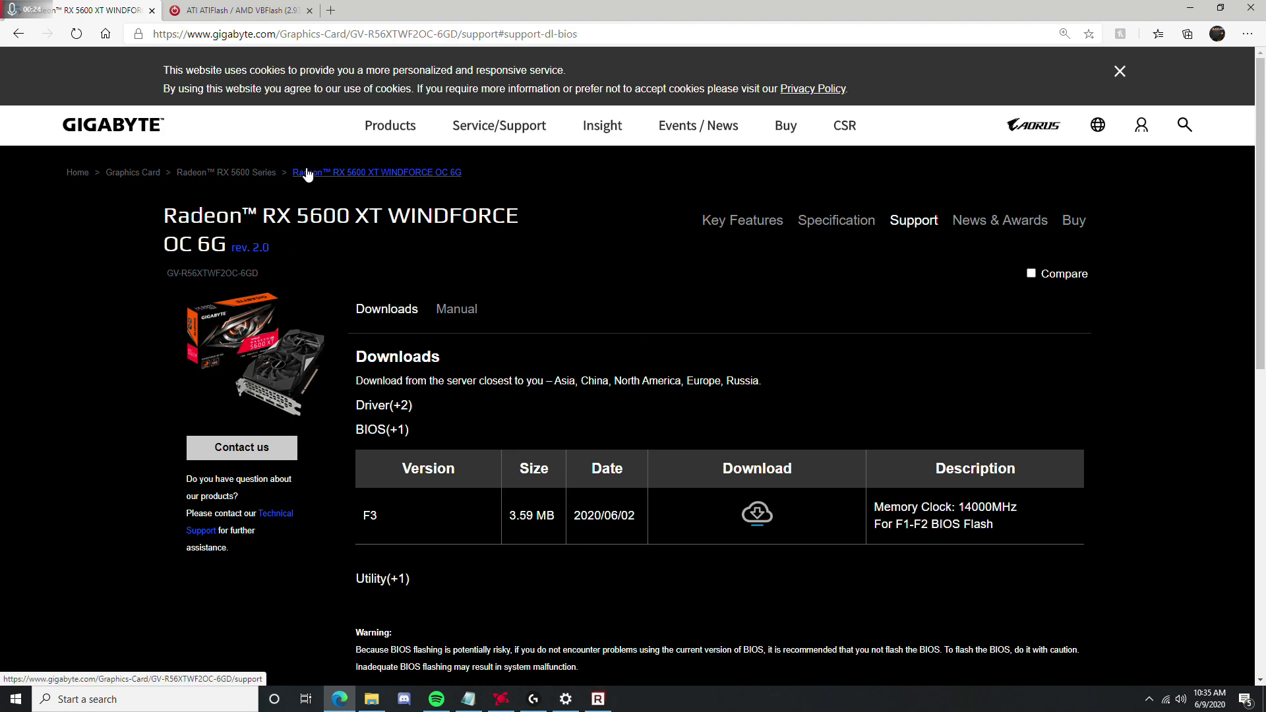
click(237, 10)
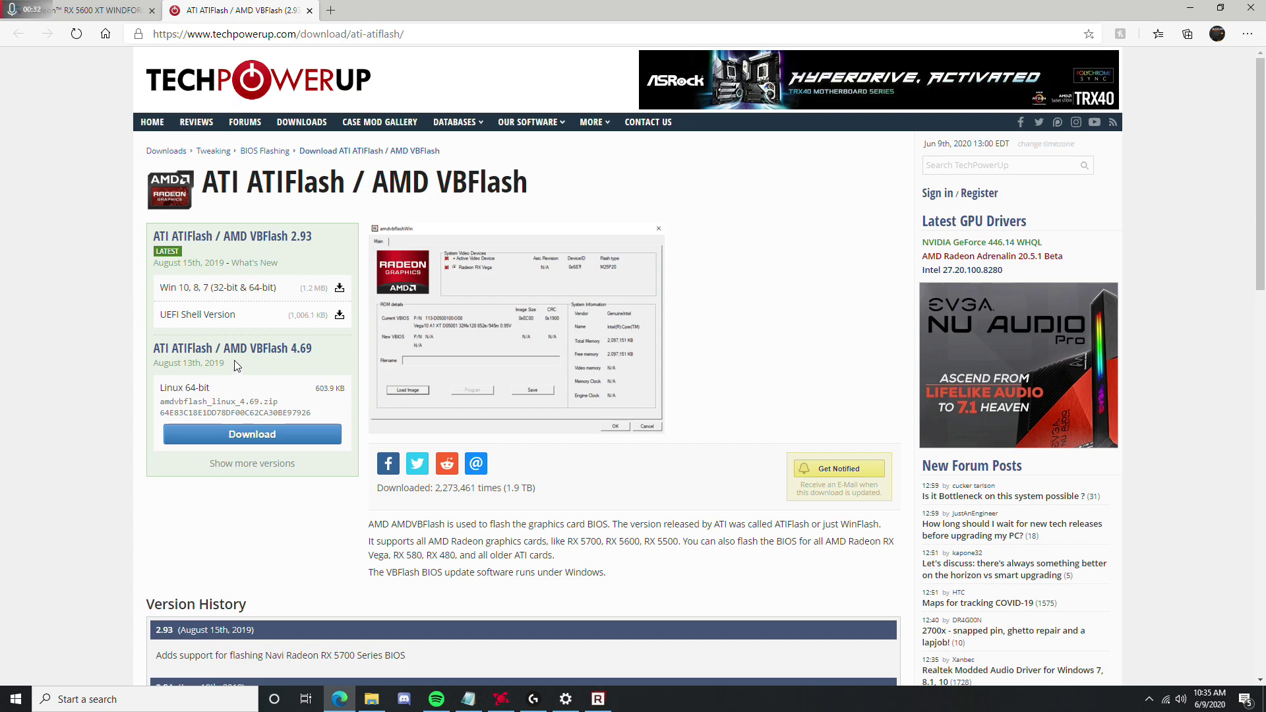
click(134, 7)
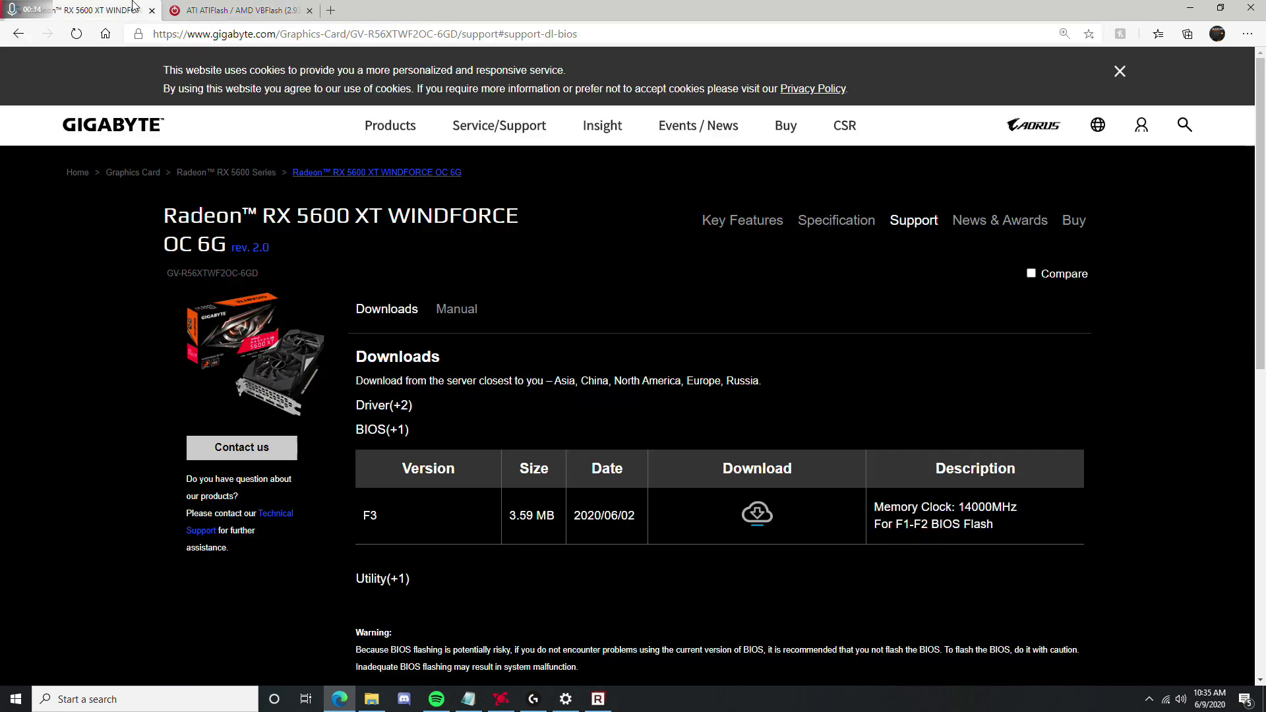
scroll(394, 432, down, 5)
scroll(497, 328, up, 4)
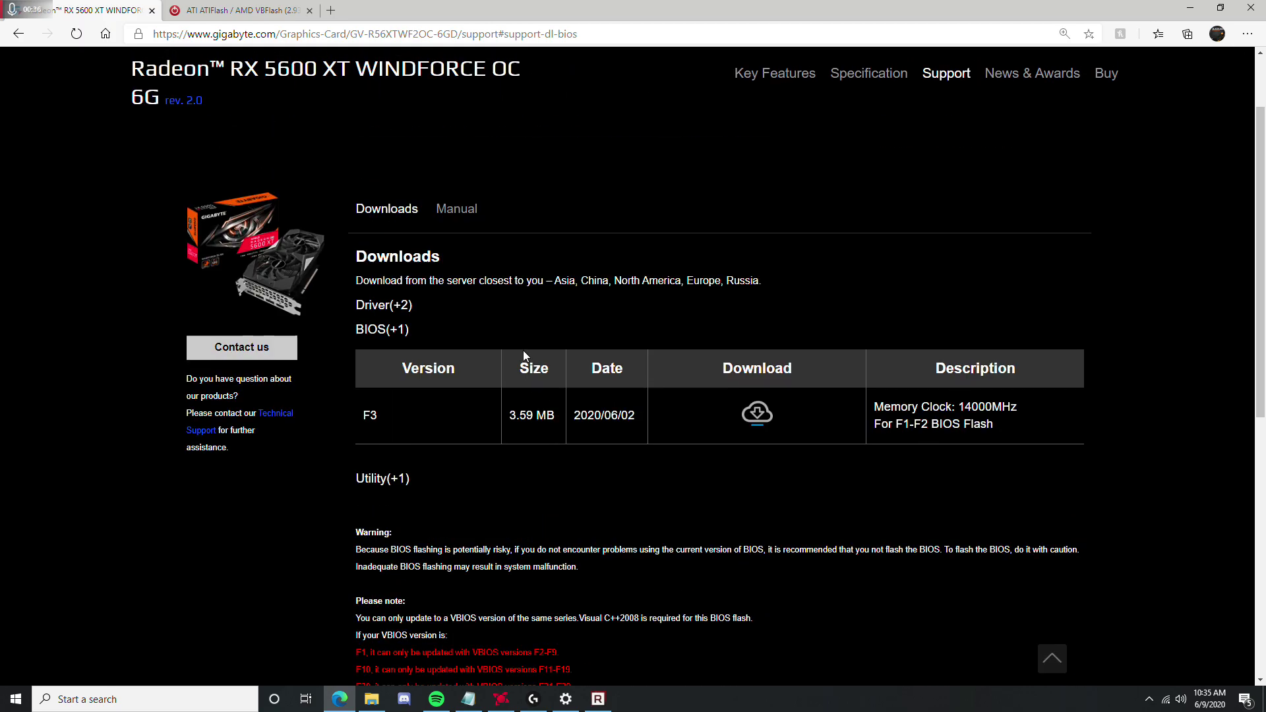
key(ctrl+Tab)
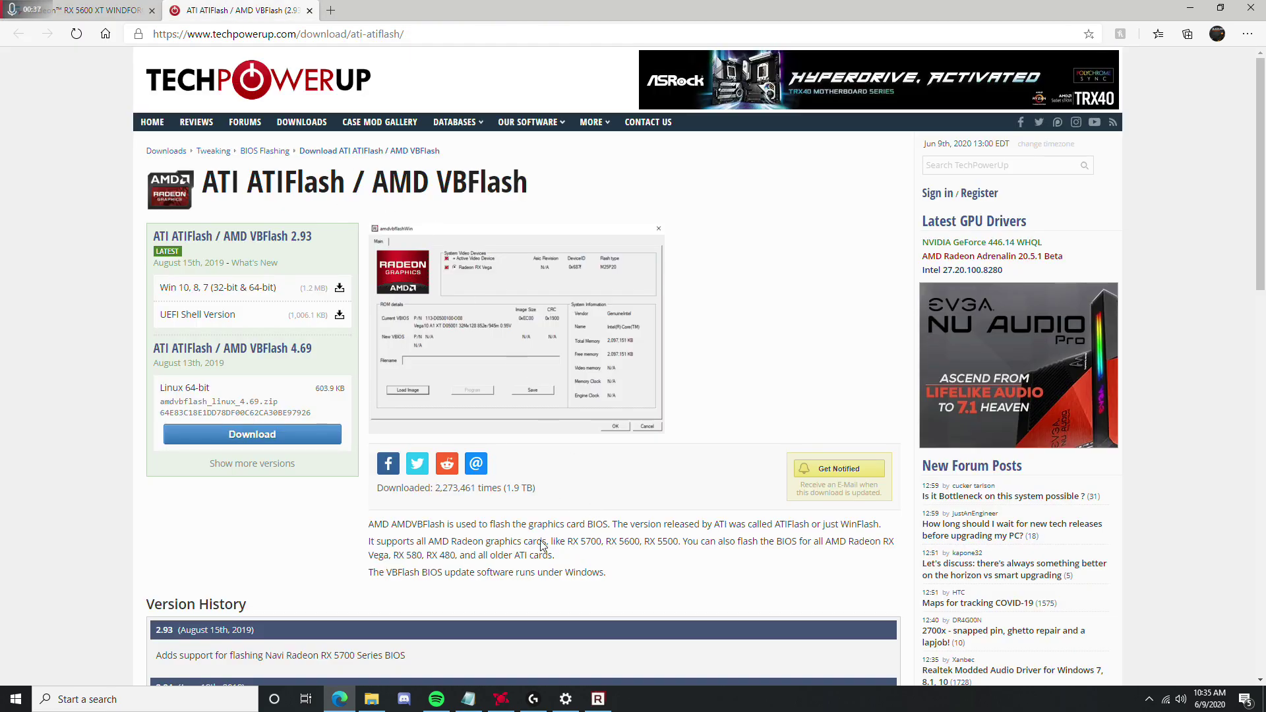
Step: Extract atiflash_293.zip in Downloads to its default folder, skipping files that already exist
click(371, 698)
drag(834, 286, 972, 166)
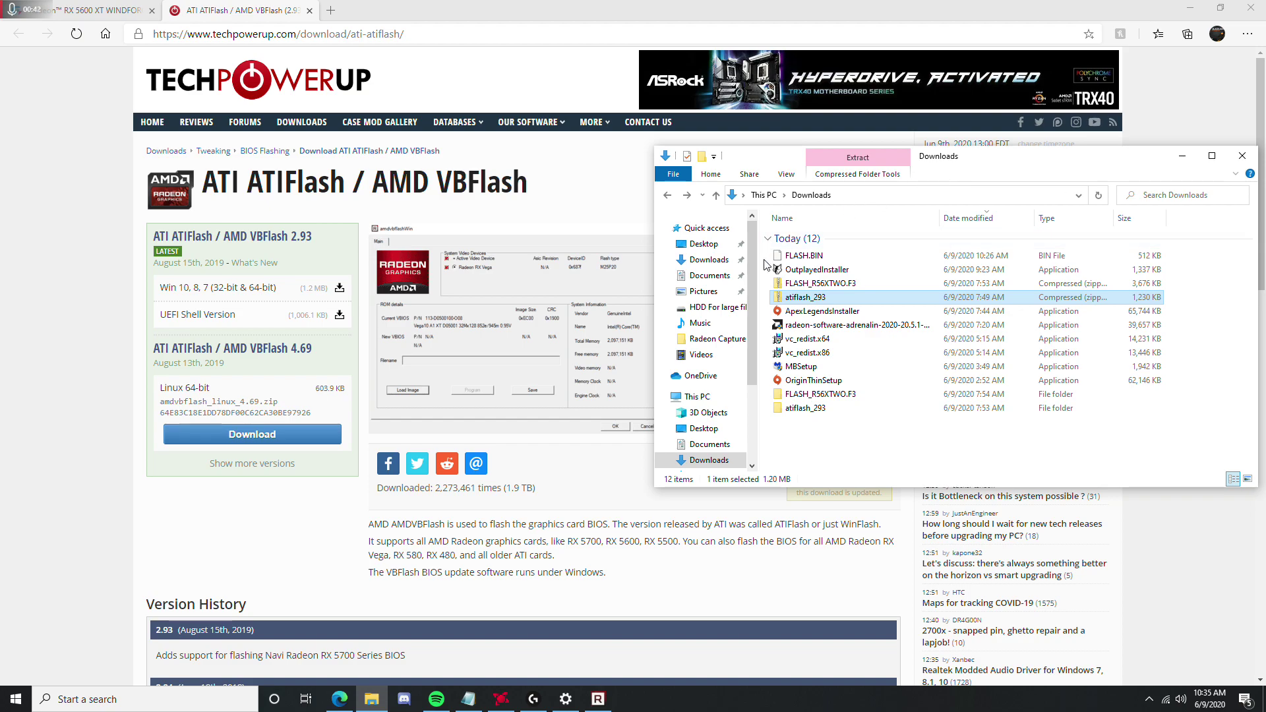
right_click(806, 303)
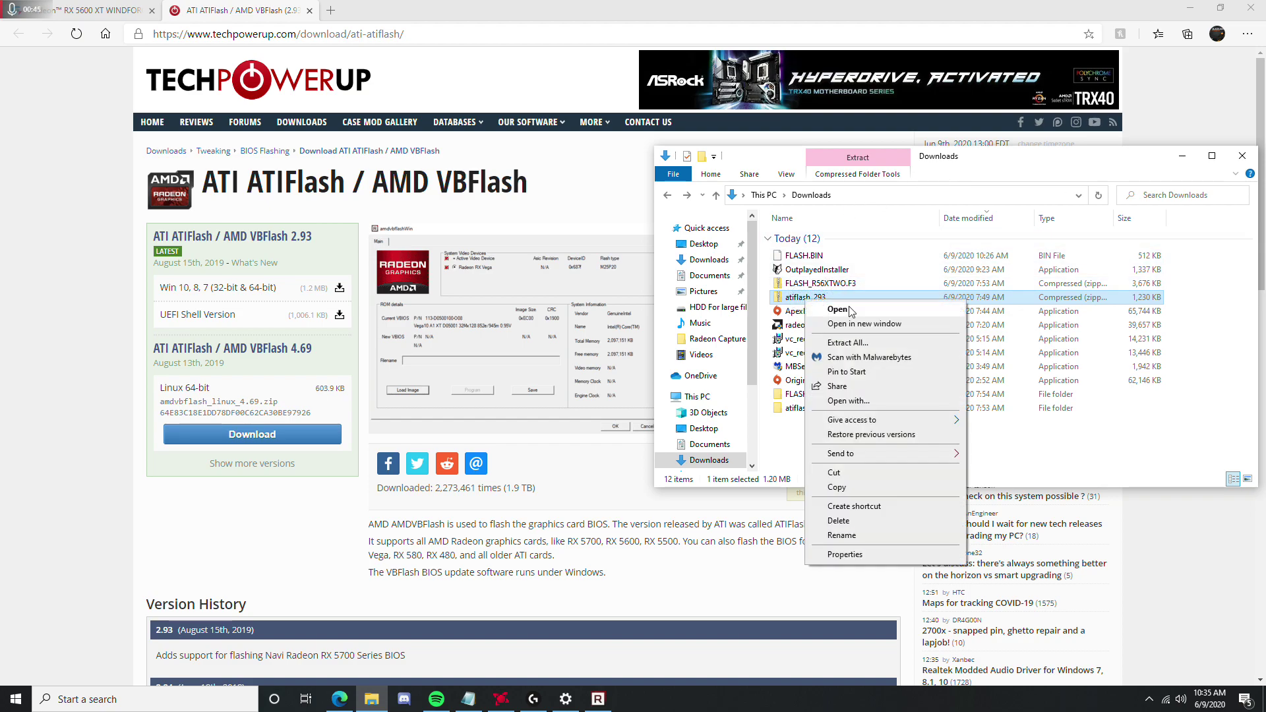
click(882, 345)
click(774, 291)
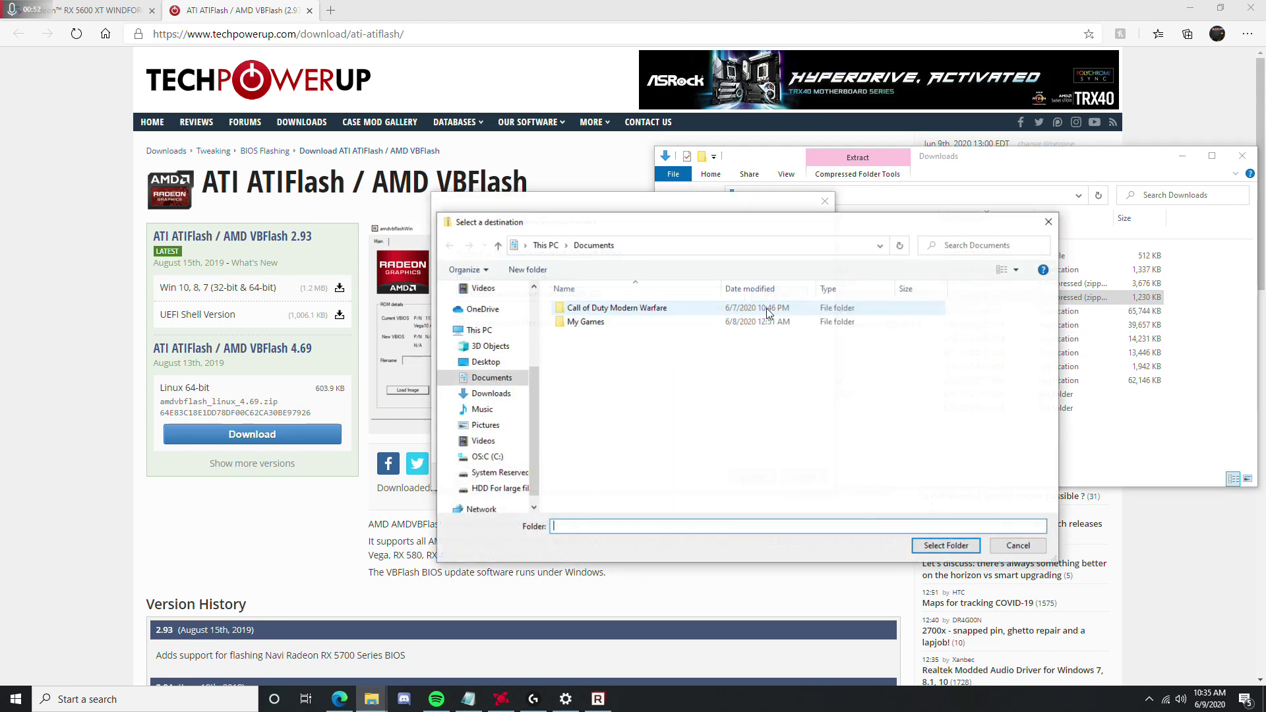
click(1047, 222)
click(751, 476)
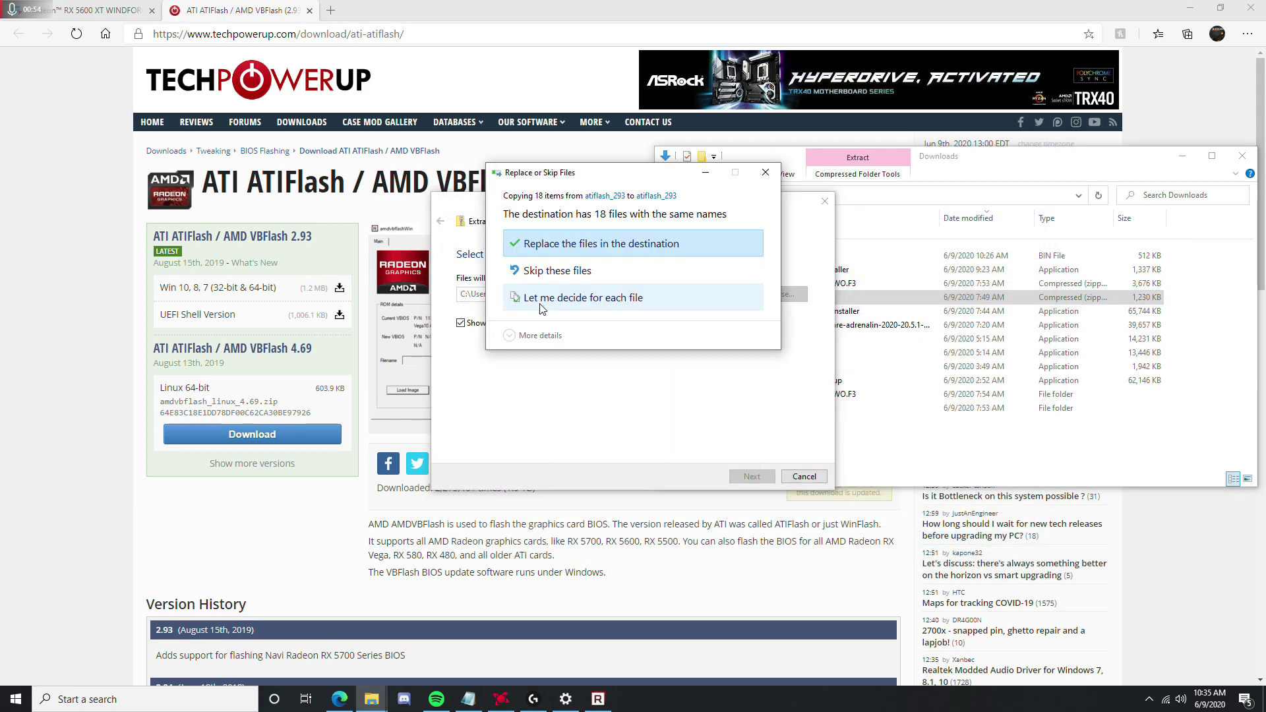
click(557, 272)
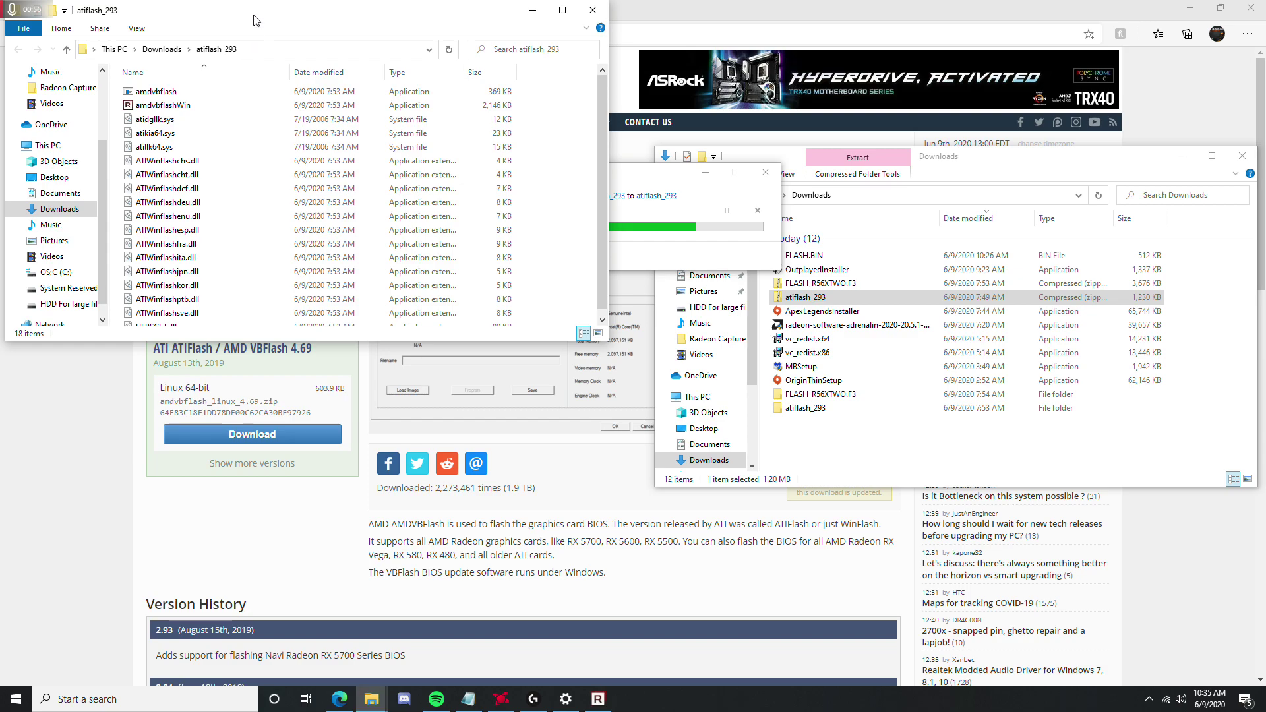
Step: Centre the atiflash_293 folder window and look over the amdvbflashWin context menu
drag(258, 24, 720, 211)
right_click(616, 297)
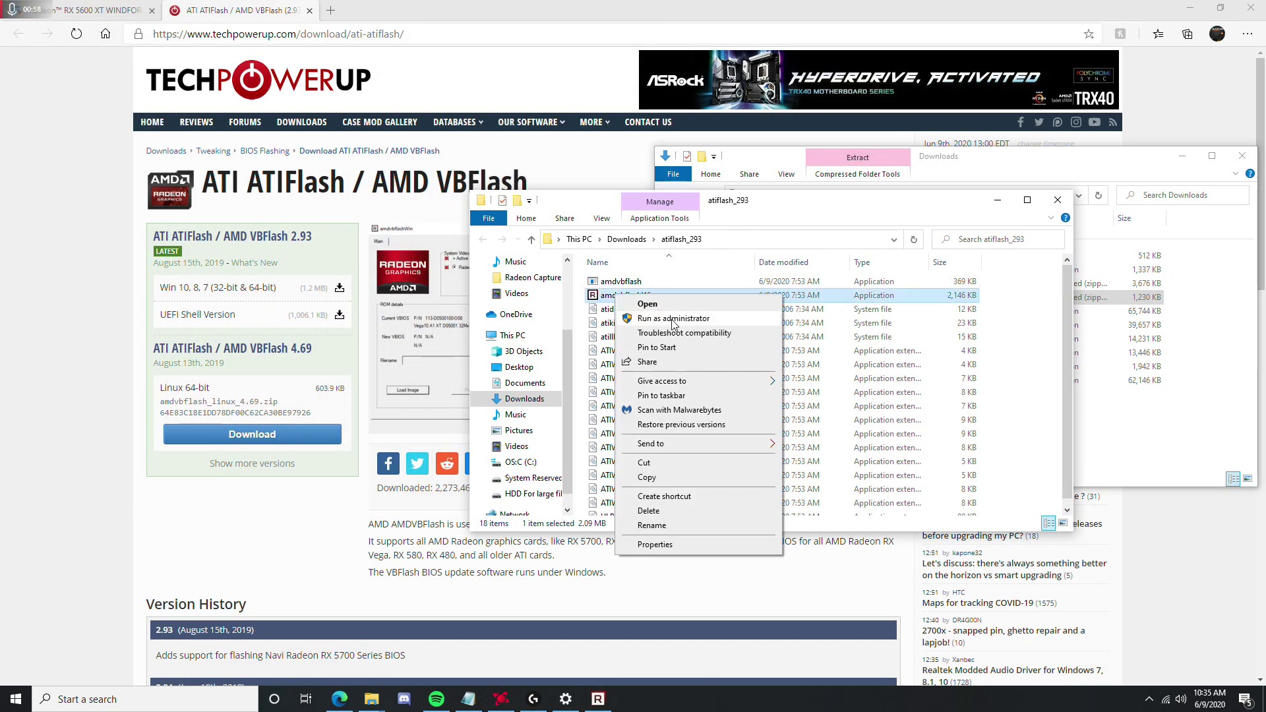
click(656, 295)
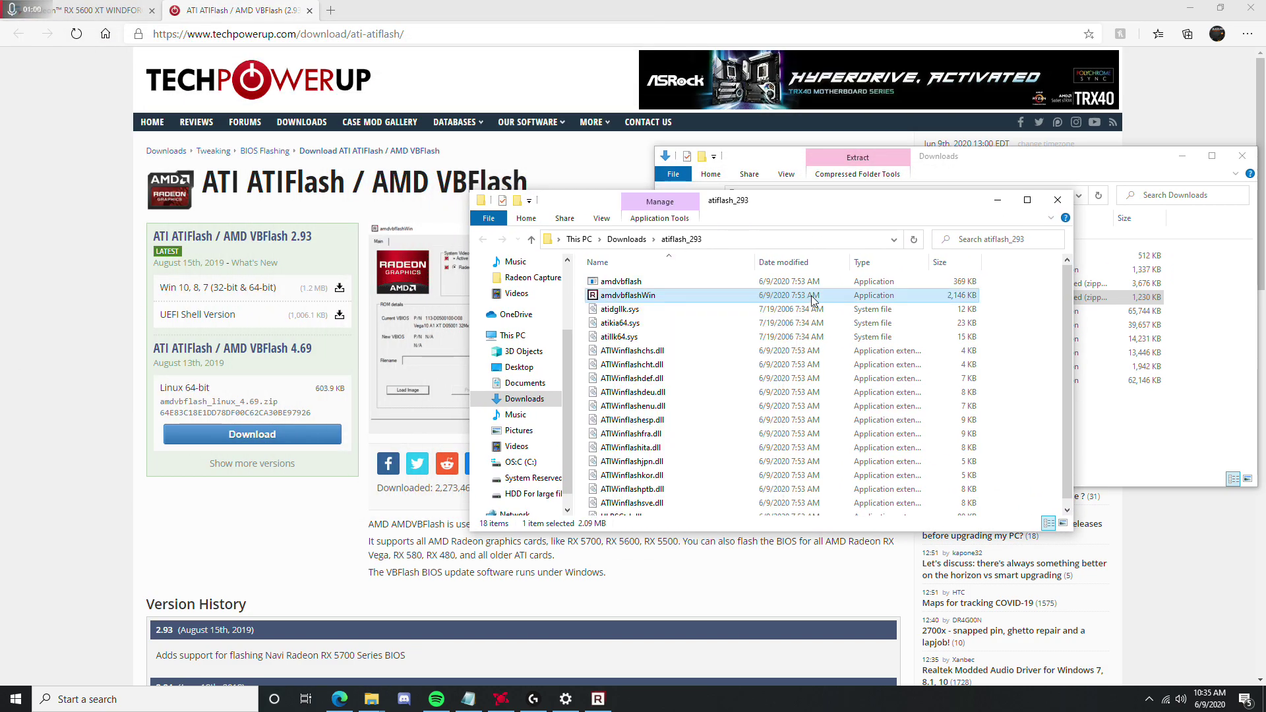
Step: Minimize the Explorer windows, check the current VBIOS in AMD VBFlash, then return to Gigabyte's BIOS page
click(998, 200)
click(1212, 155)
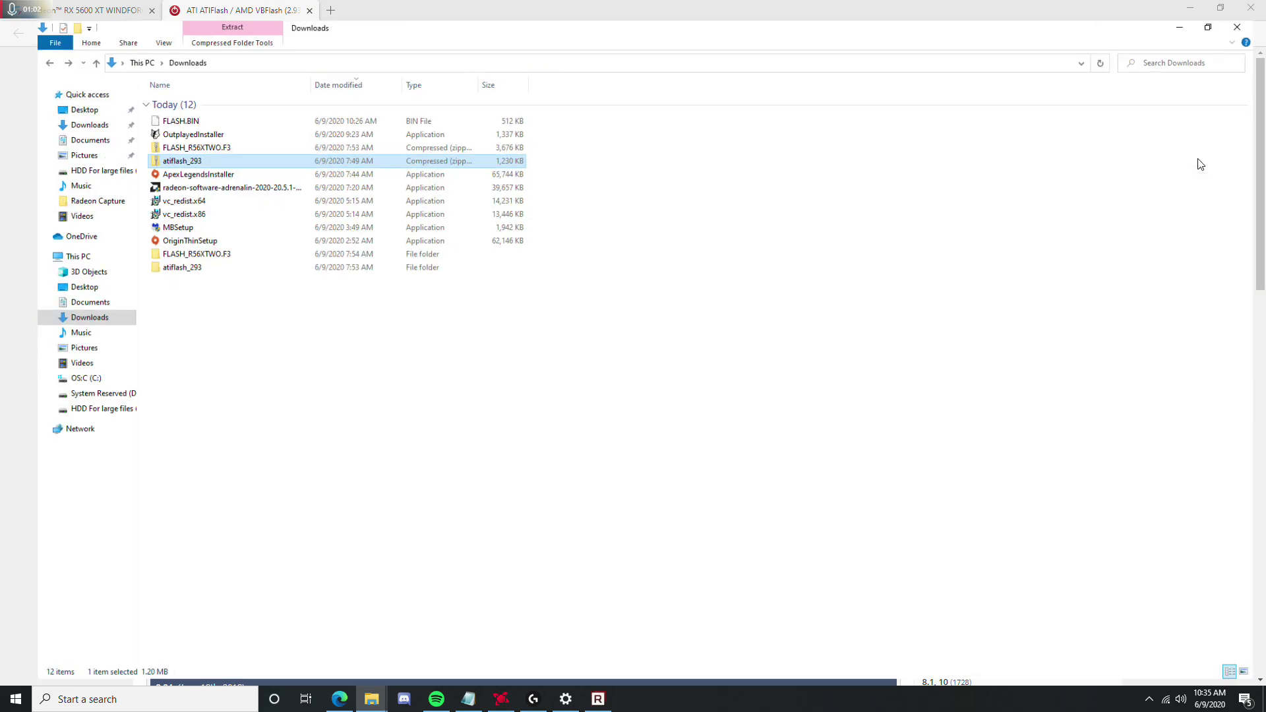
click(1189, 8)
click(597, 697)
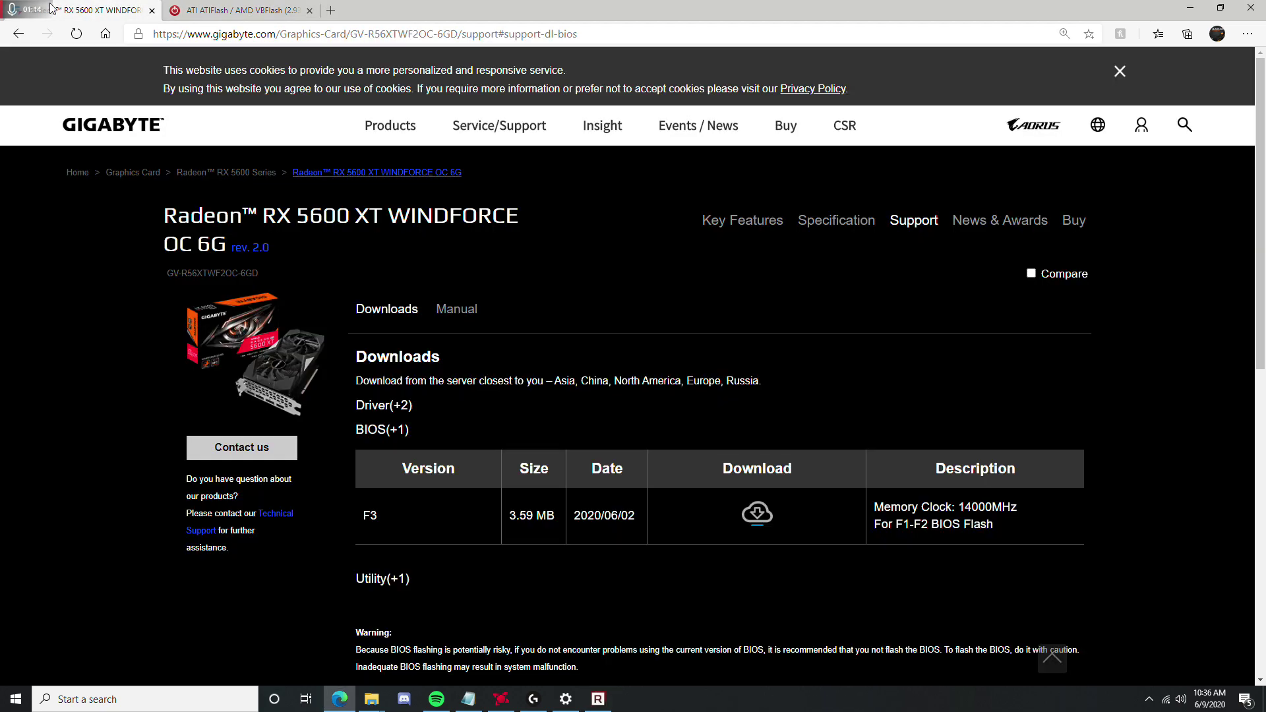
click(72, 9)
Step: Download the F3 BIOS (3.59 MB, 2020/06/02) from Gigabyte's RX 5600 XT BIOS list
scroll(417, 350, down, 3)
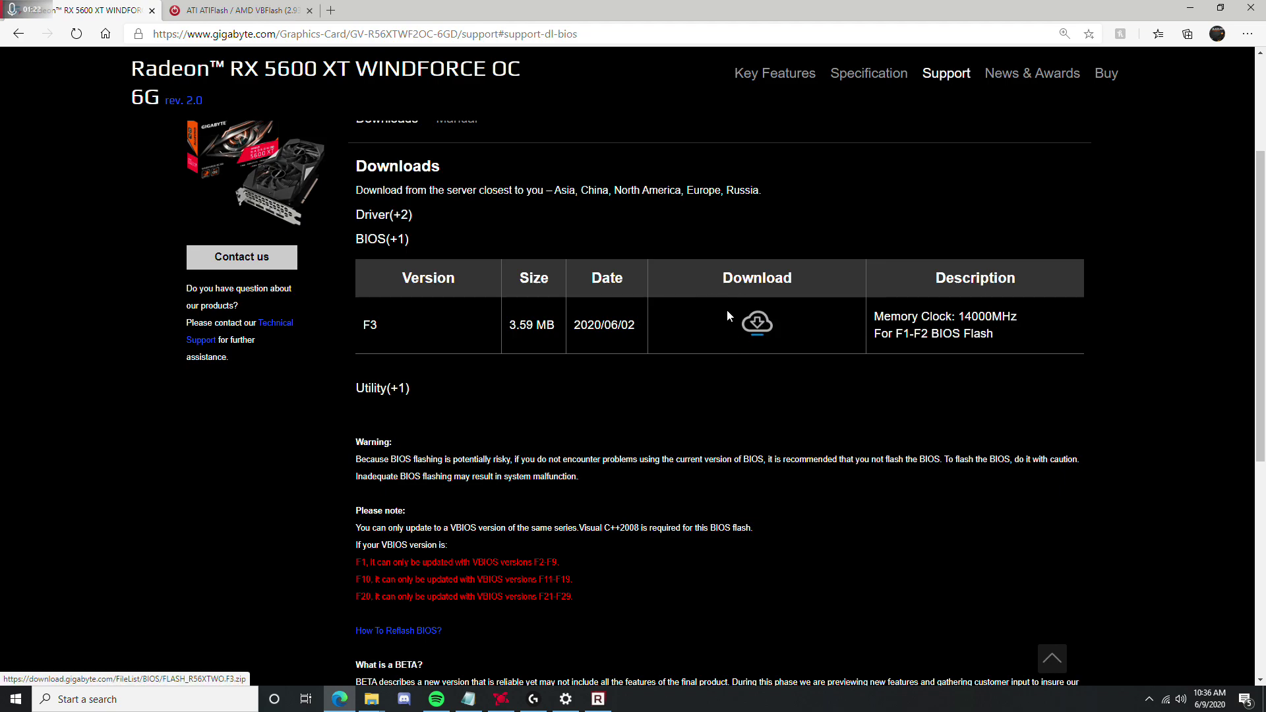
click(754, 331)
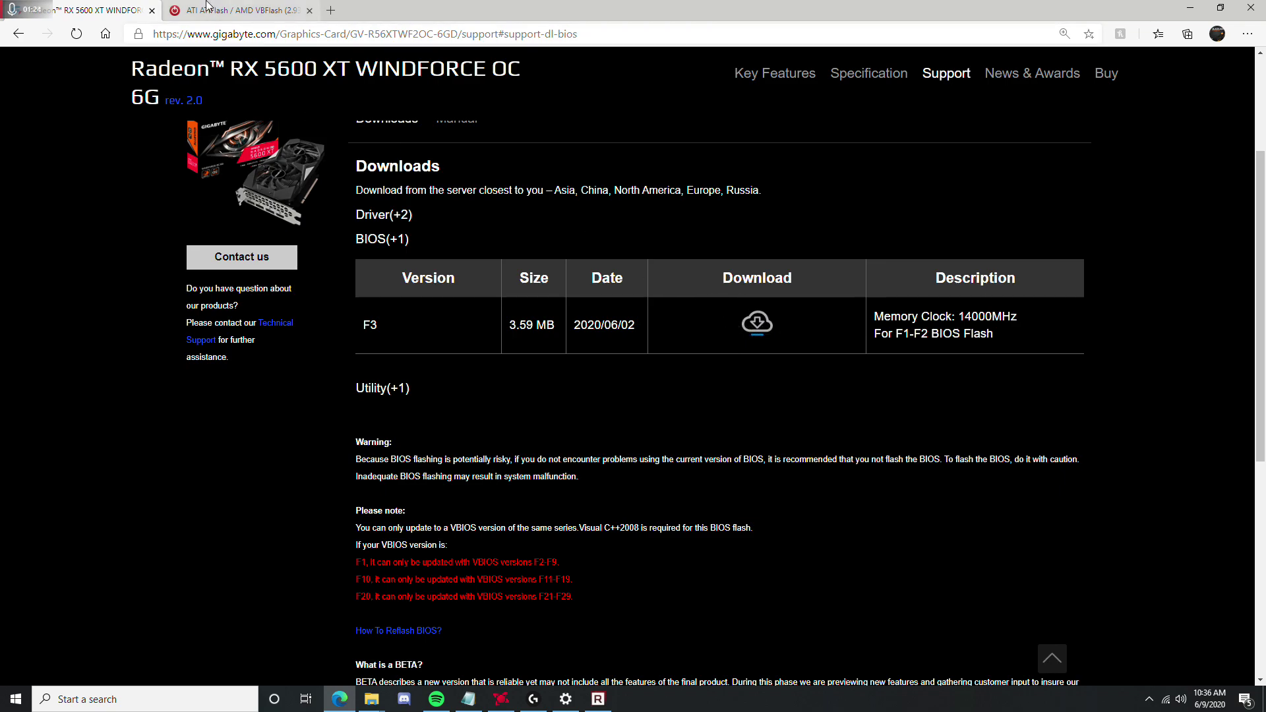
key(ctrl+Tab)
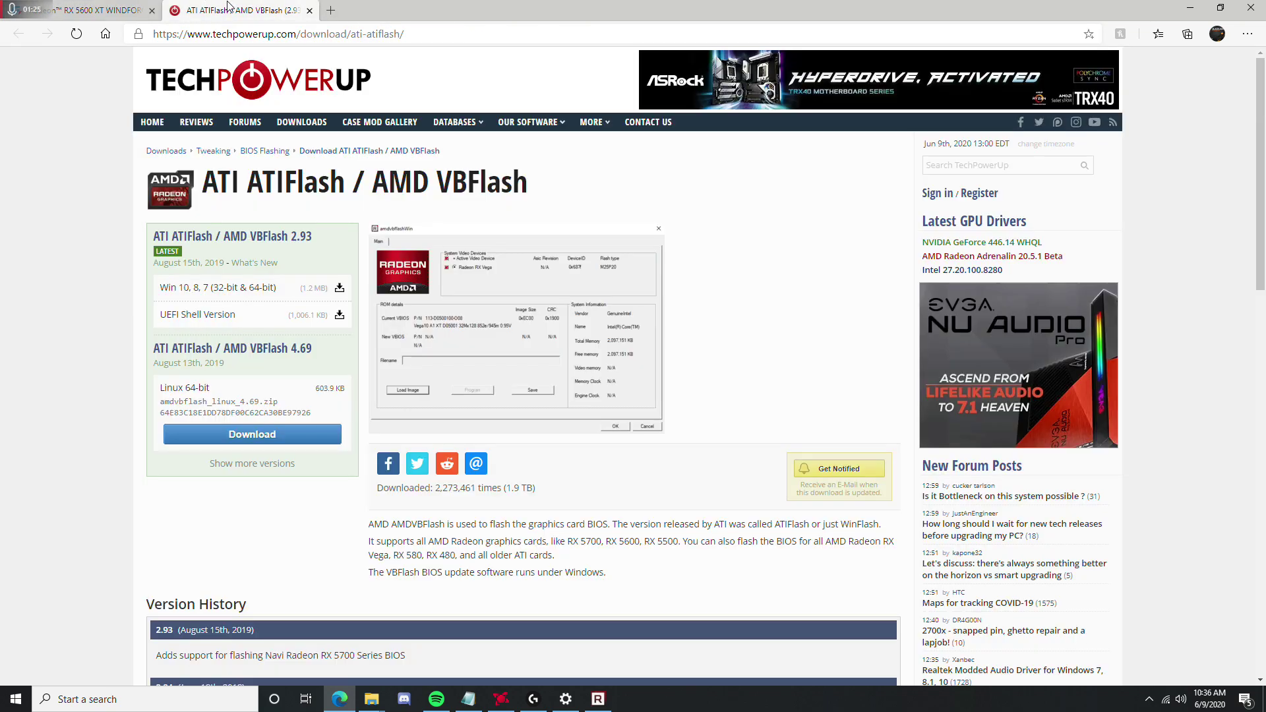
click(97, 7)
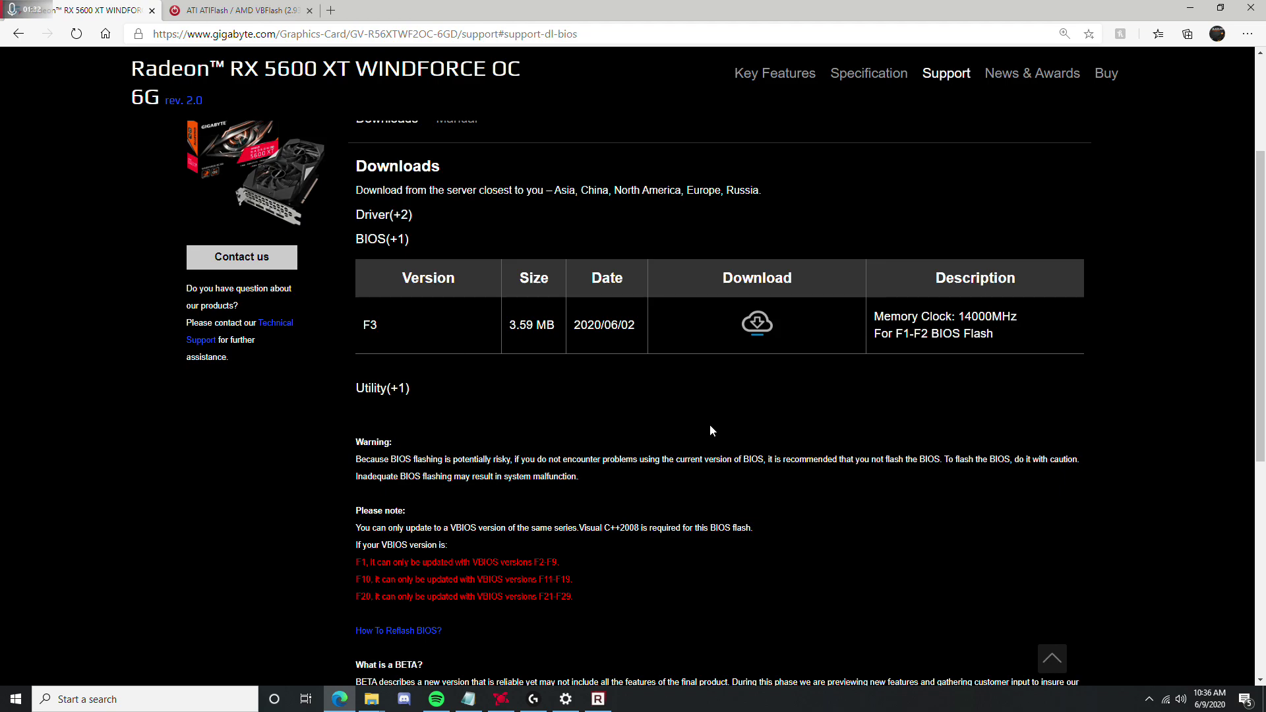
Step: Load FLASH_R56XTWO.F3.zip from Downloads as the image and dismiss the 'Invalid VBIOS image' error
click(598, 699)
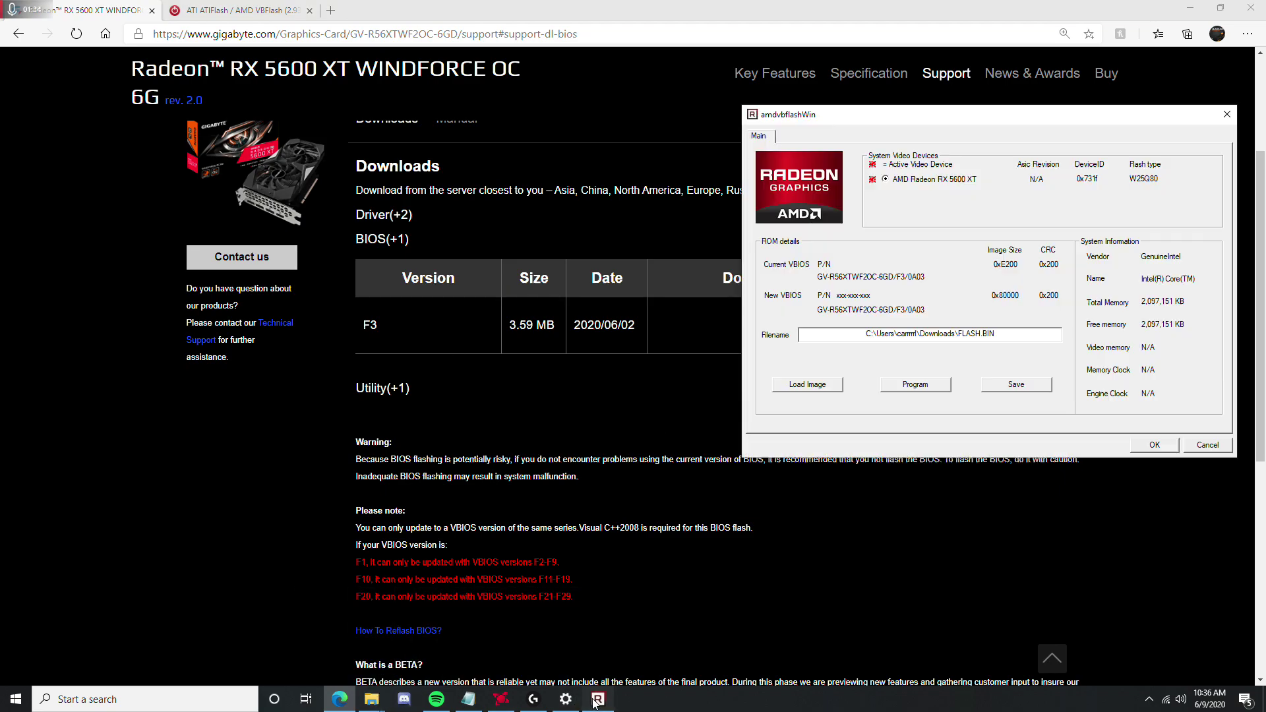
click(815, 380)
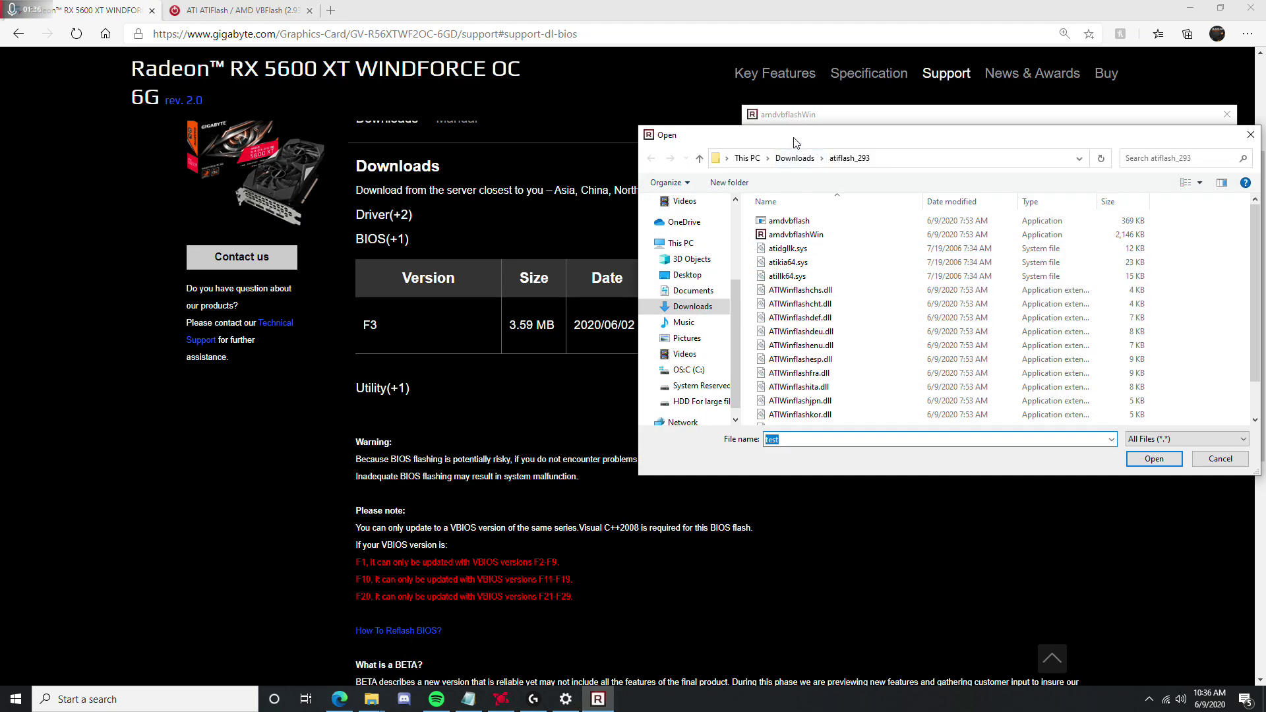
click(692, 306)
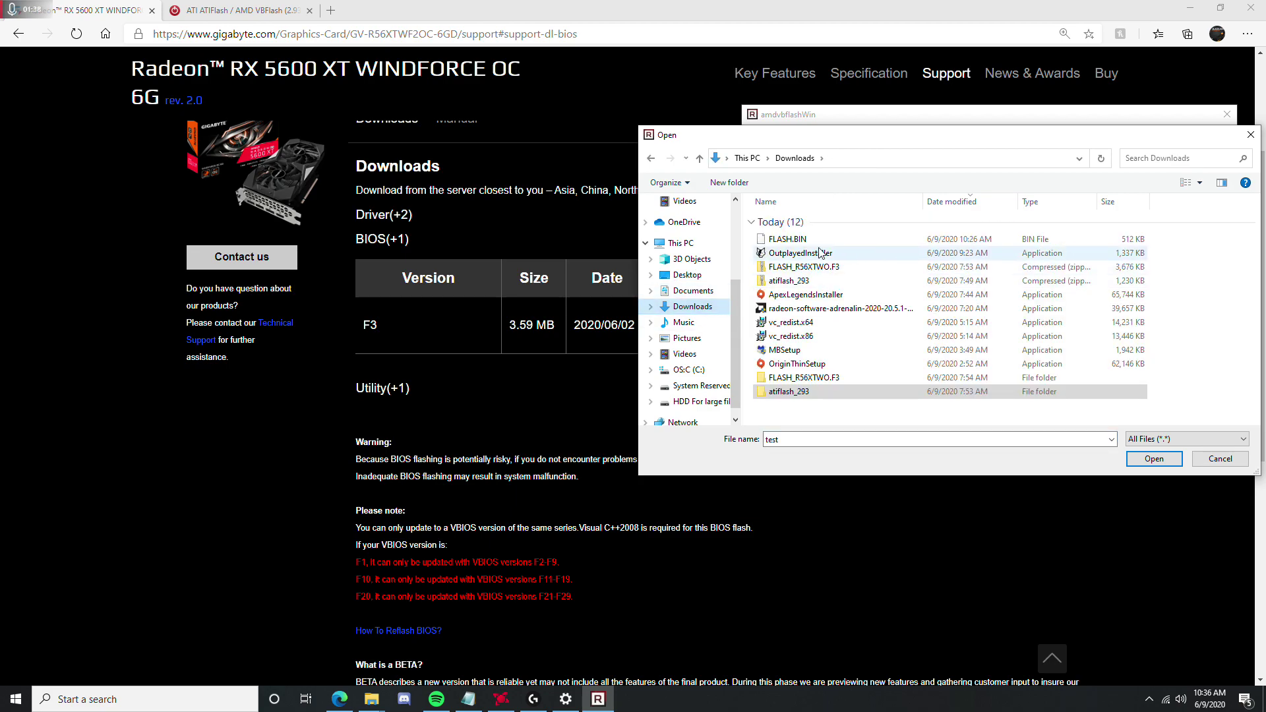
click(818, 240)
drag(836, 134, 283, 148)
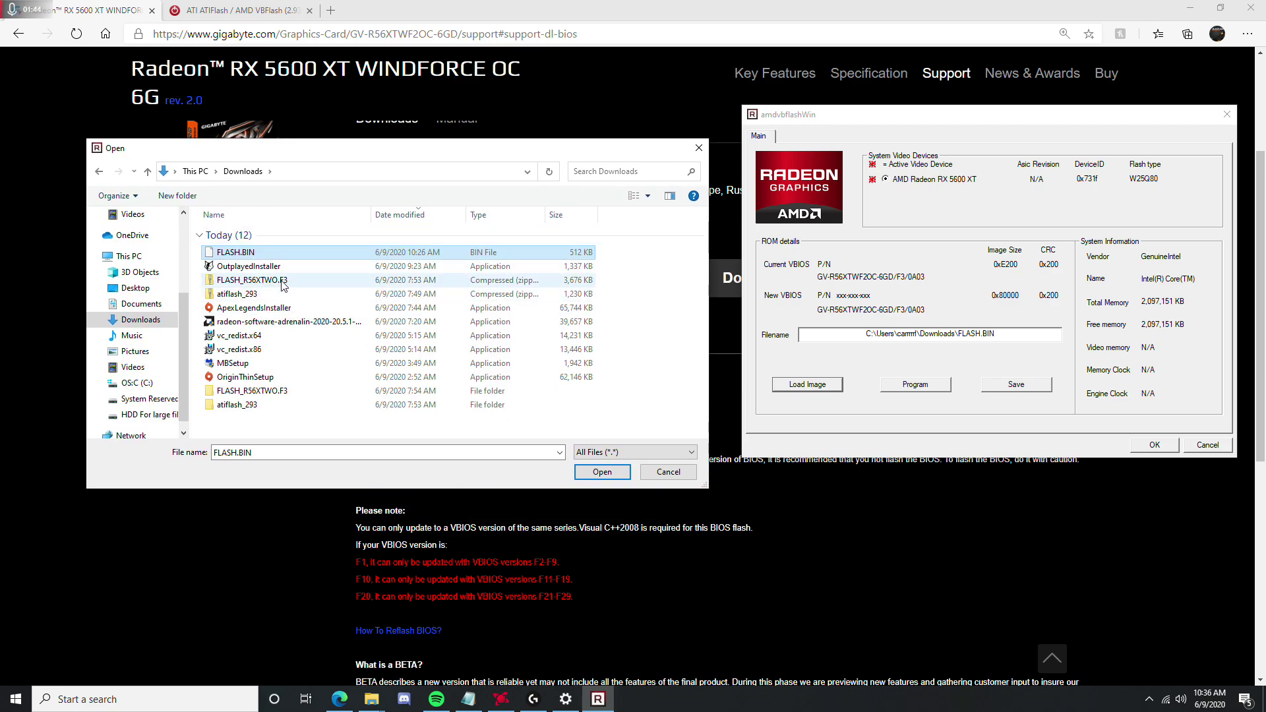
drag(333, 153, 349, 137)
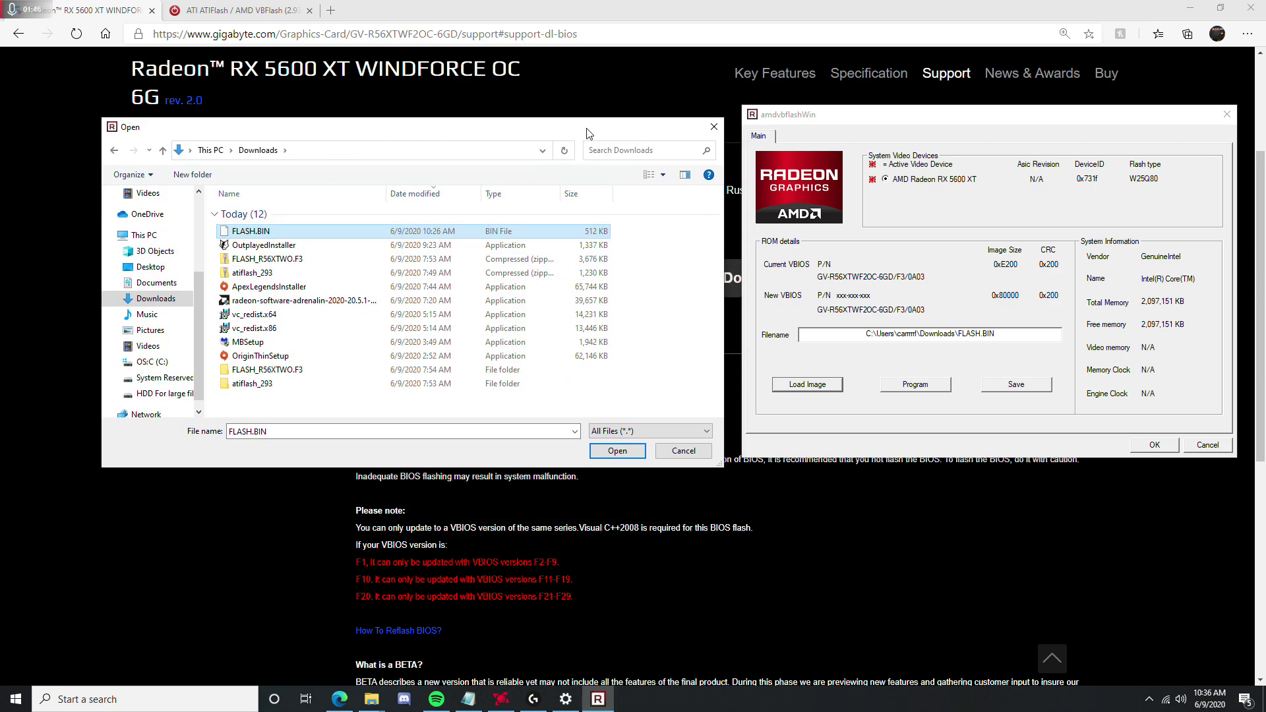
drag(578, 135, 713, 523)
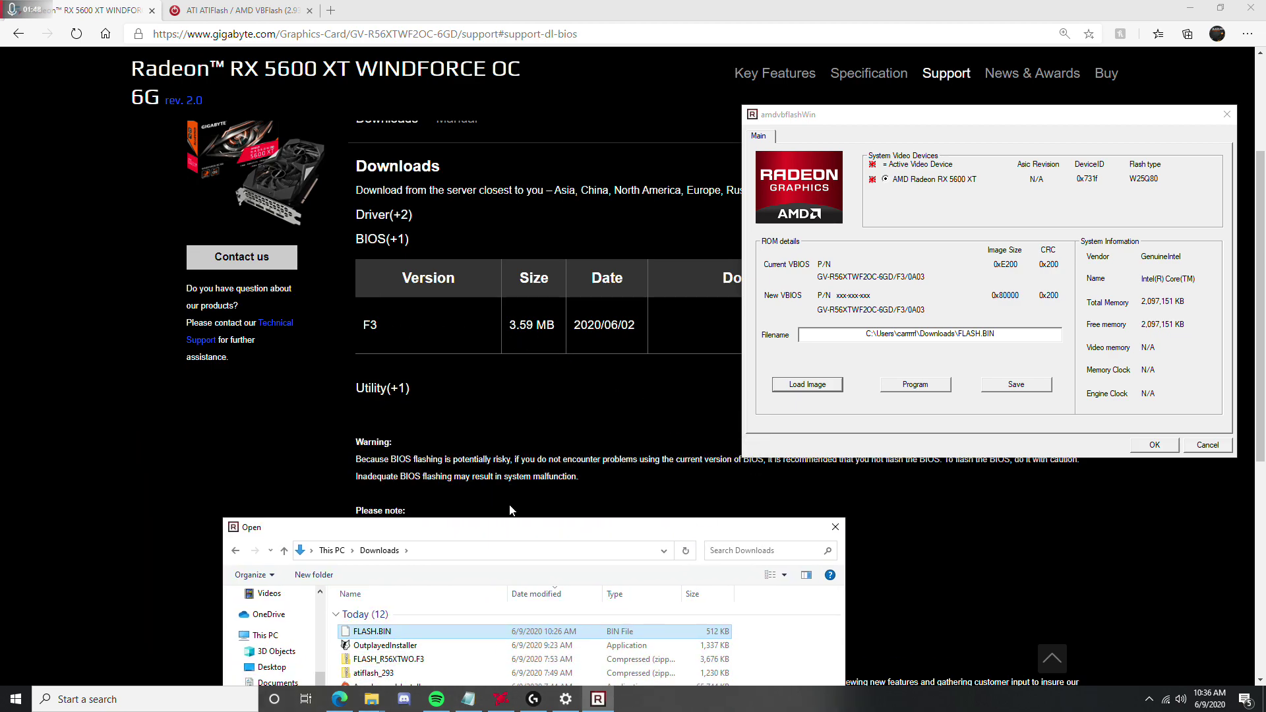
drag(510, 511, 651, 357)
drag(733, 359, 701, 347)
double_click(544, 470)
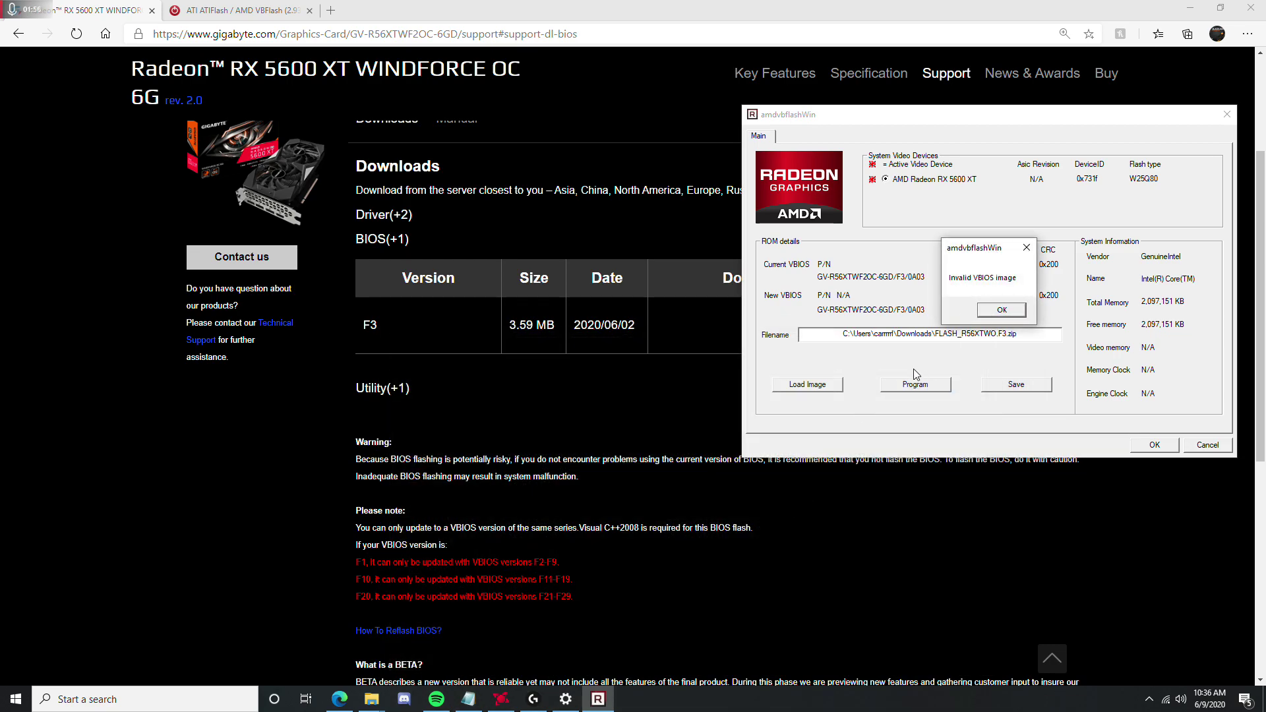
key(Return)
Step: Enlarge the atiflash_293 folder window and place it beside the AMD VBFlash ROM details
mouse_move(371, 698)
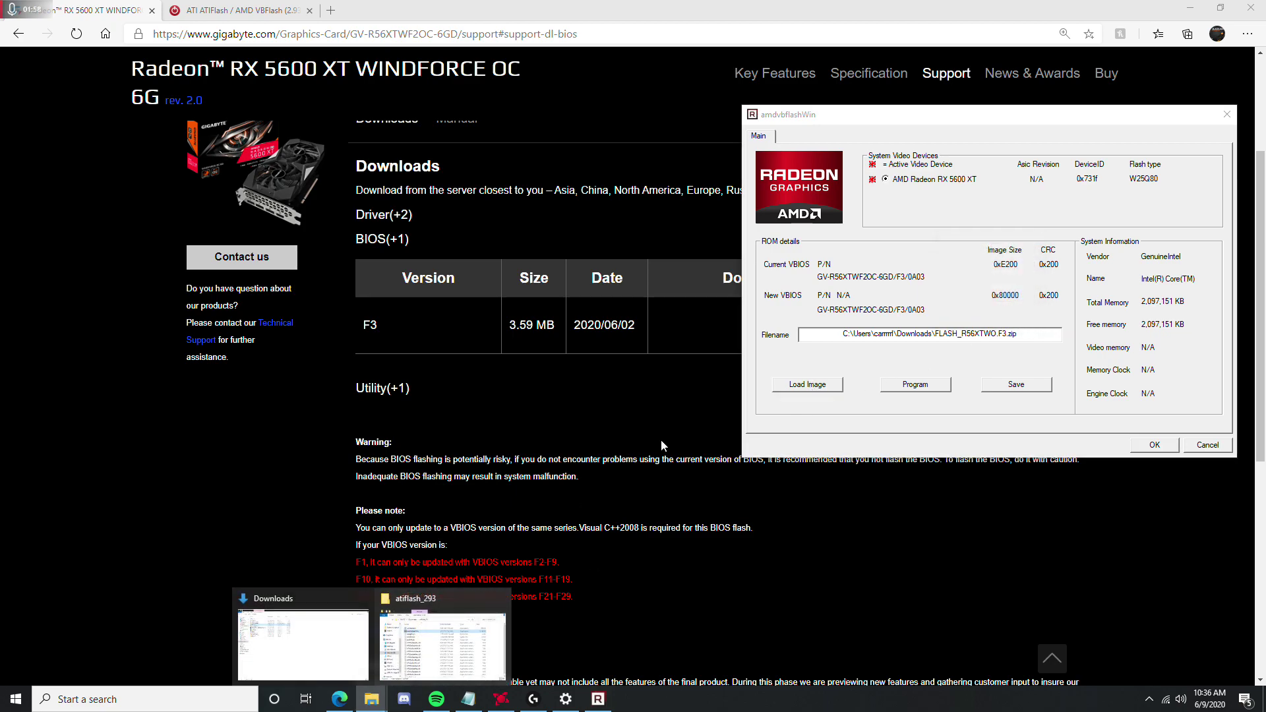
click(424, 643)
drag(494, 94, 493, 278)
drag(782, 296, 606, 242)
drag(706, 240, 470, 190)
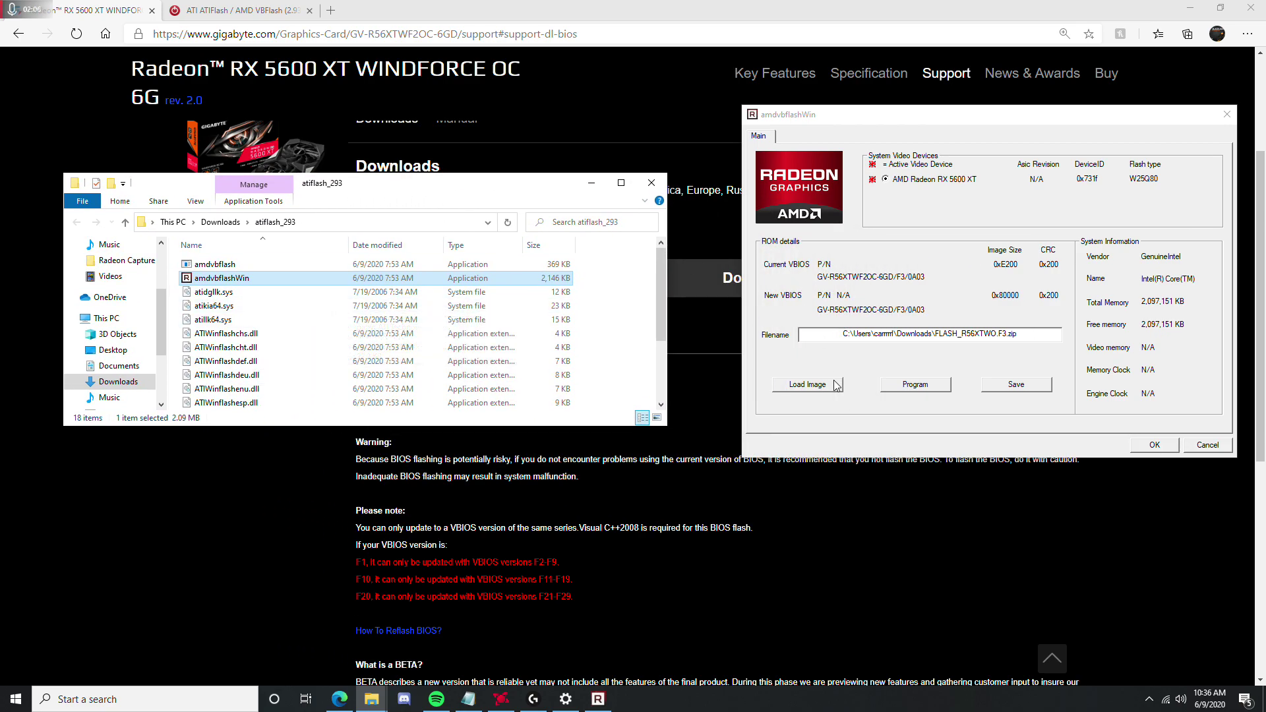
scroll(122, 369, down, 1)
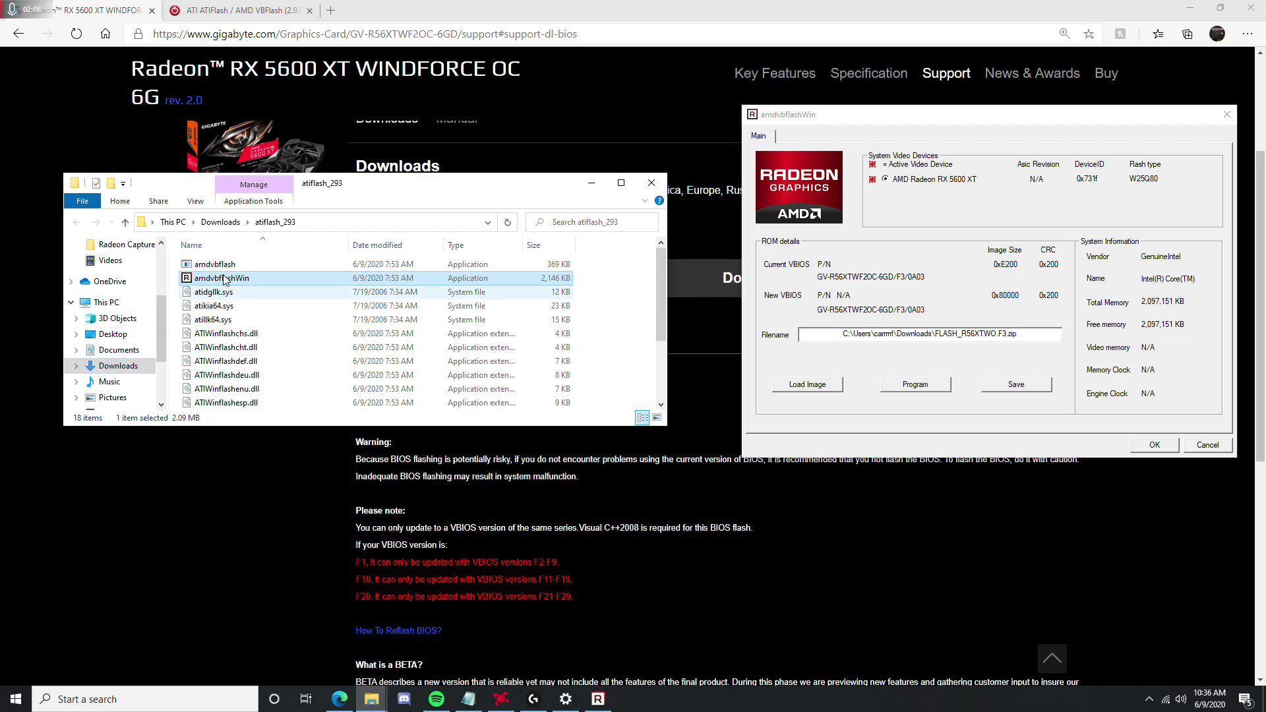
Step: Browse FLASH_R56XTWO.F3 > FLASH_R56XTWO.F3 > BIOSFILE to confirm FLASH.BIN, then return to Downloads
click(364, 697)
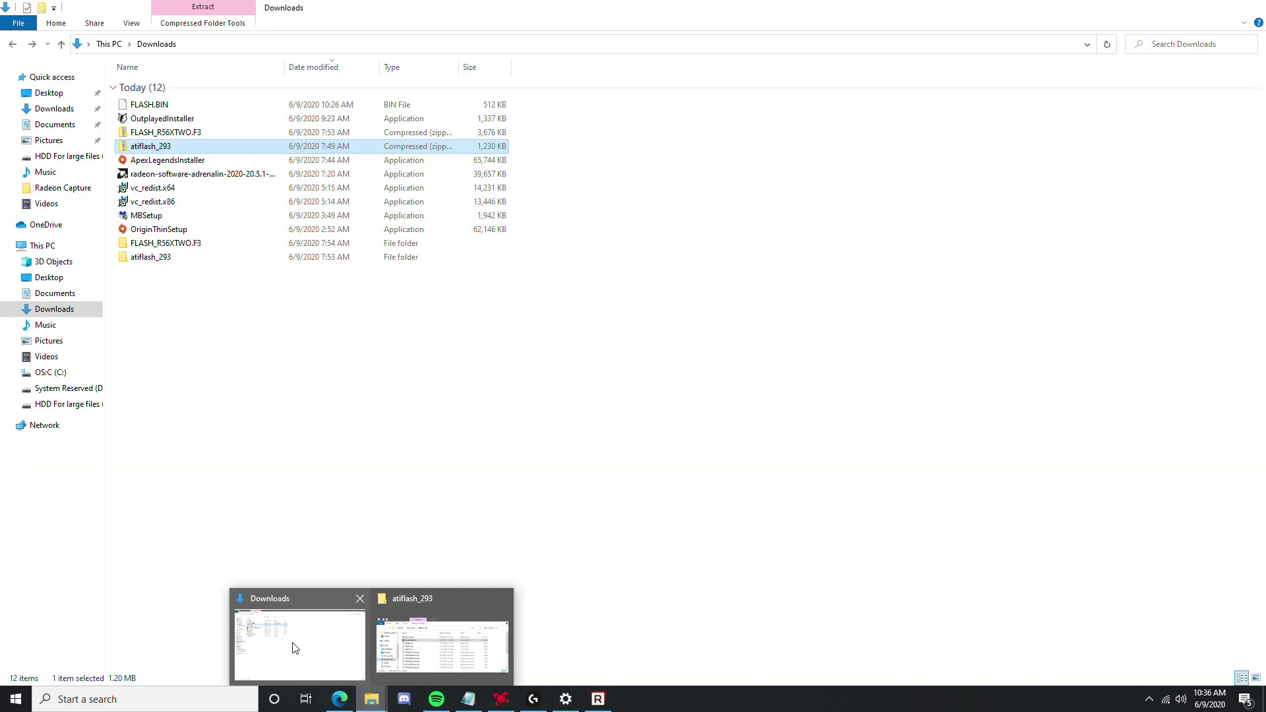
click(294, 644)
click(161, 134)
double_click(162, 134)
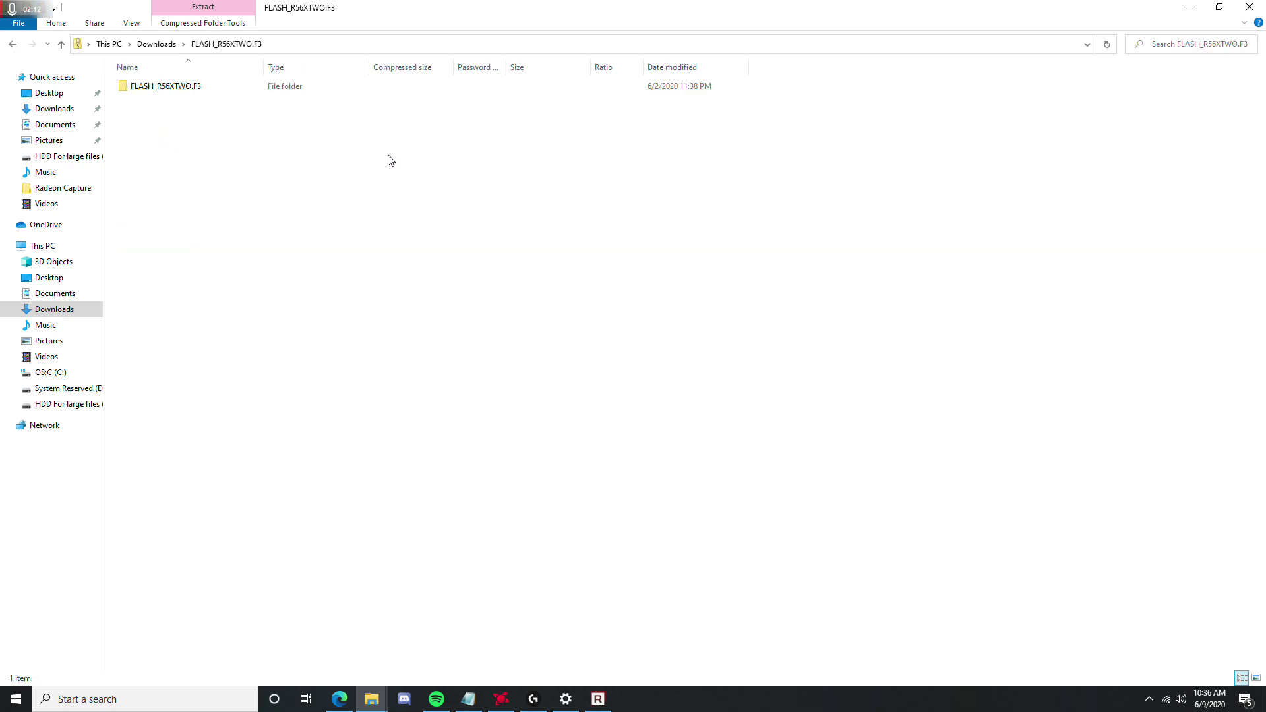
double_click(198, 88)
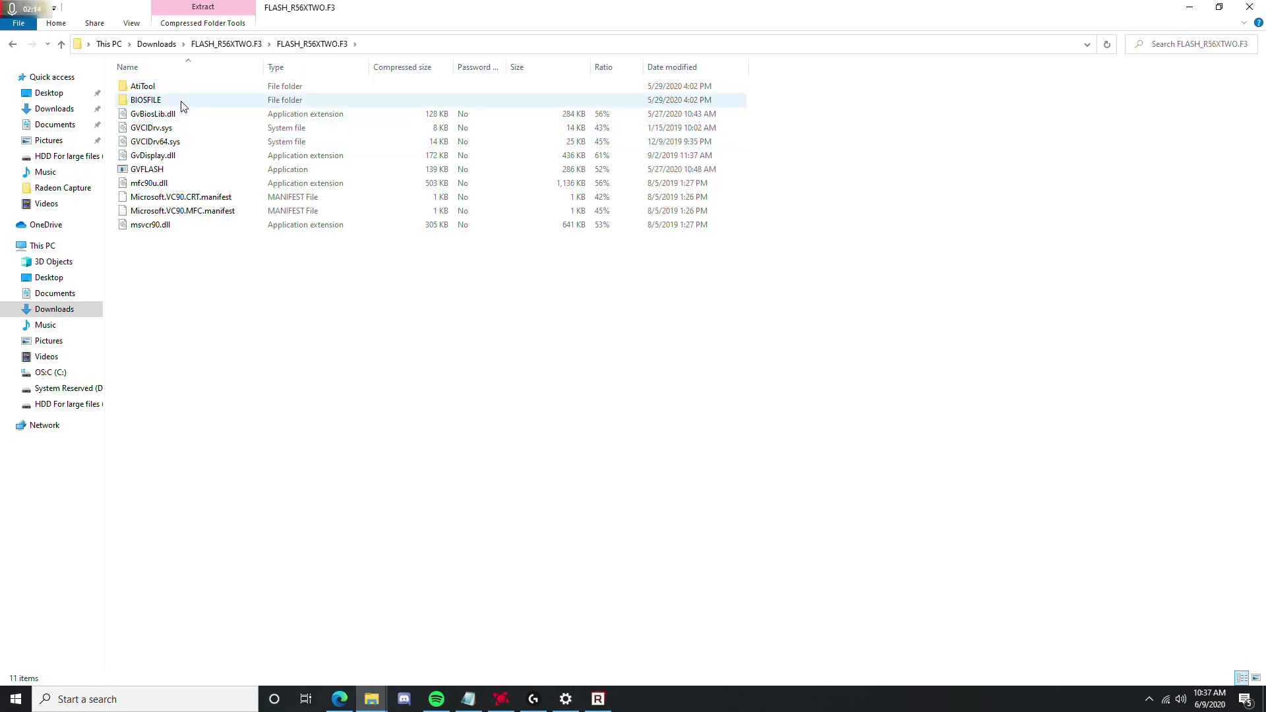
double_click(182, 100)
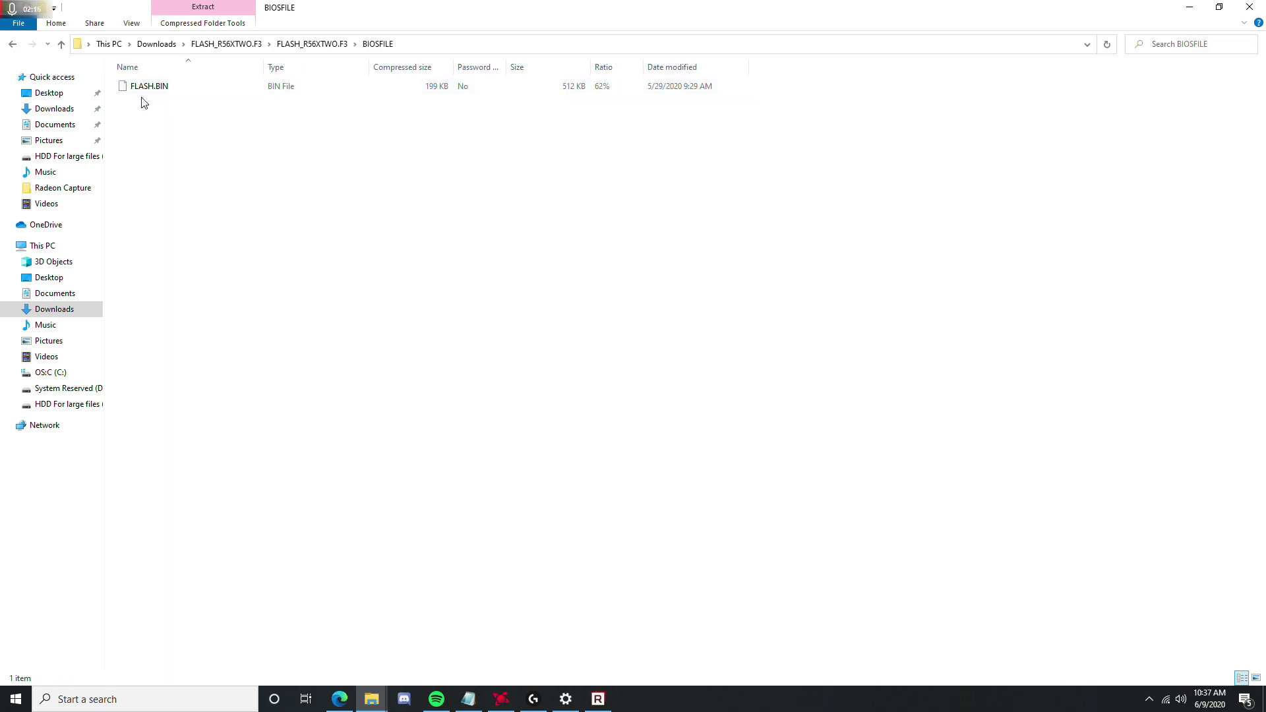
click(54, 109)
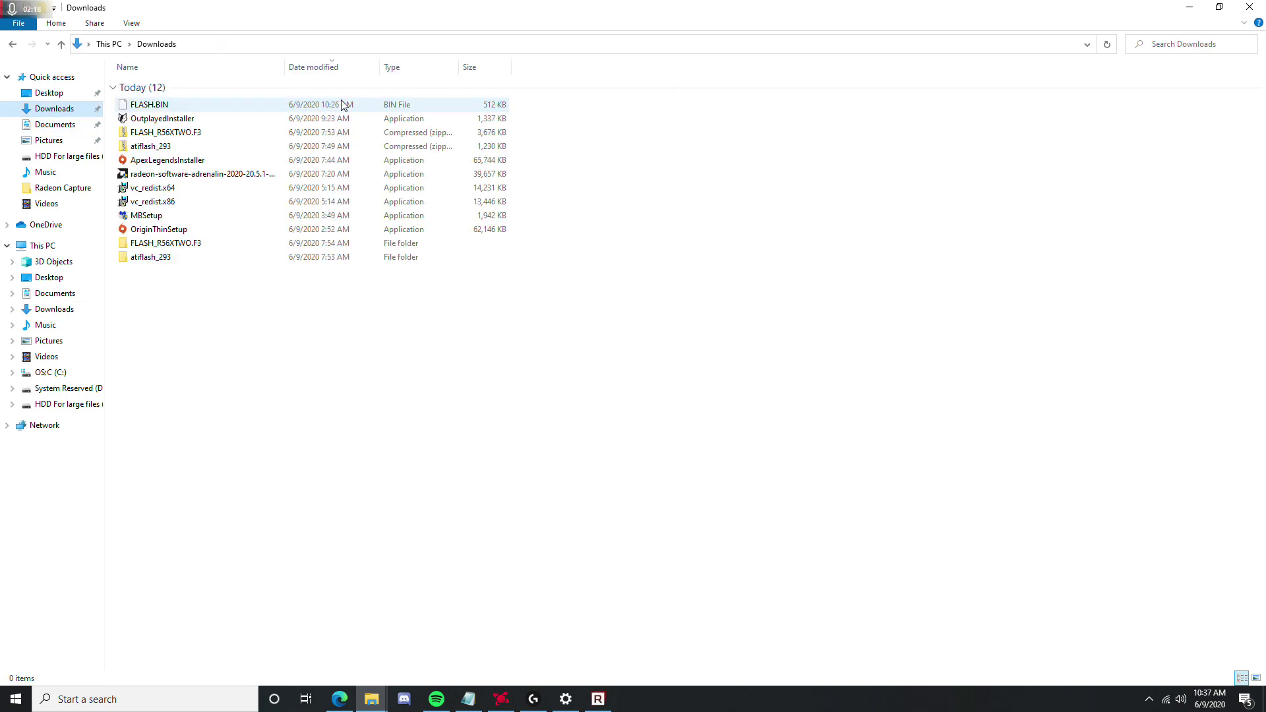
click(188, 106)
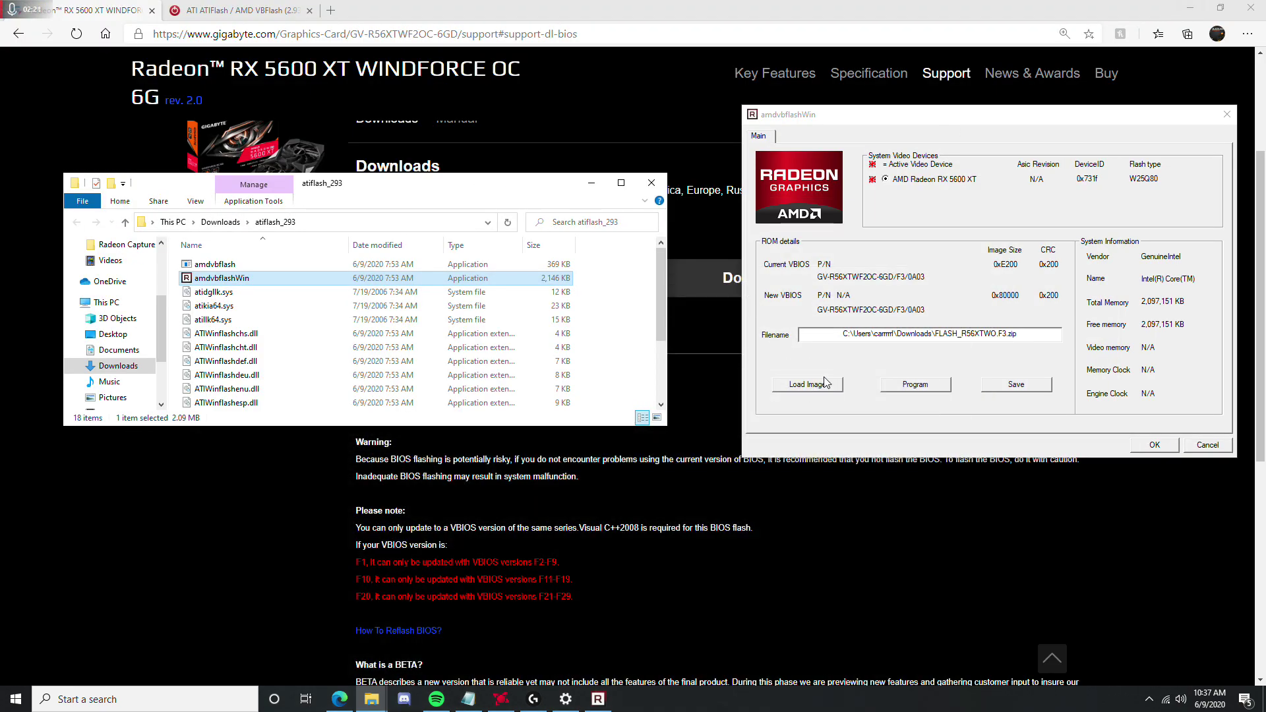
Step: Load Downloads\FLASH.BIN as the new VBIOS, close the folder window and centre VBFlash
click(816, 387)
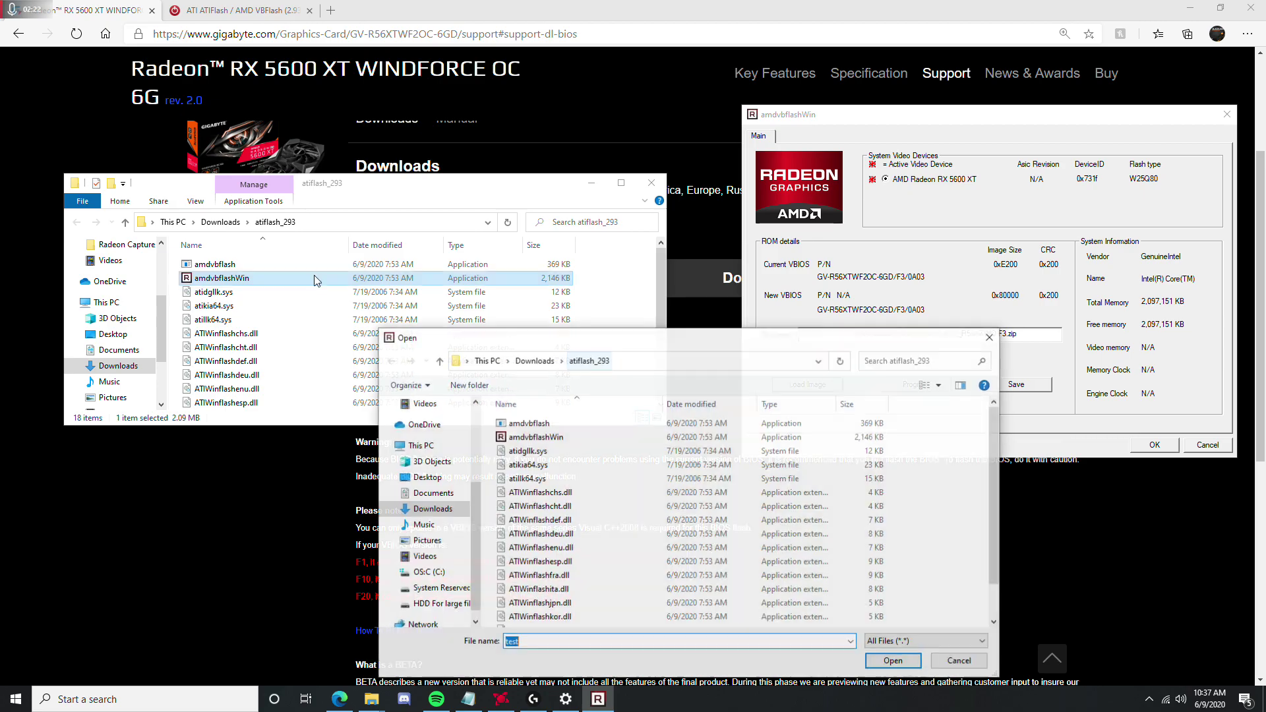
click(448, 512)
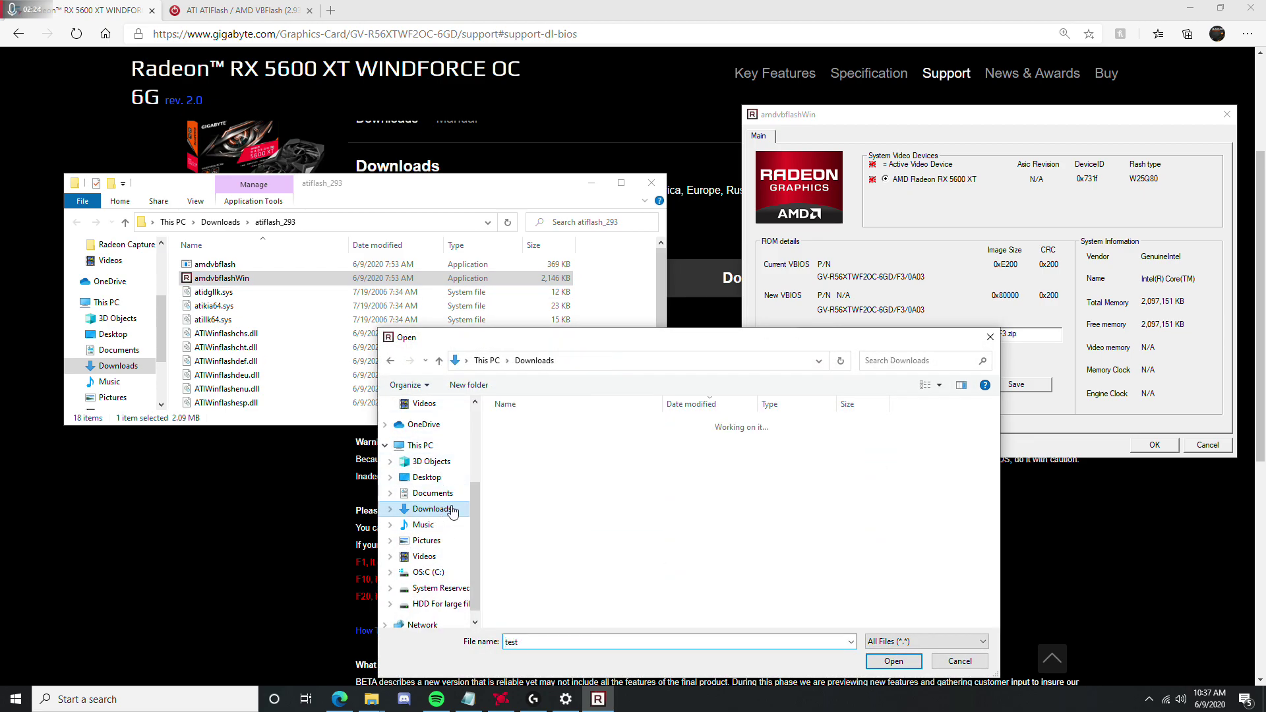
click(531, 442)
click(894, 661)
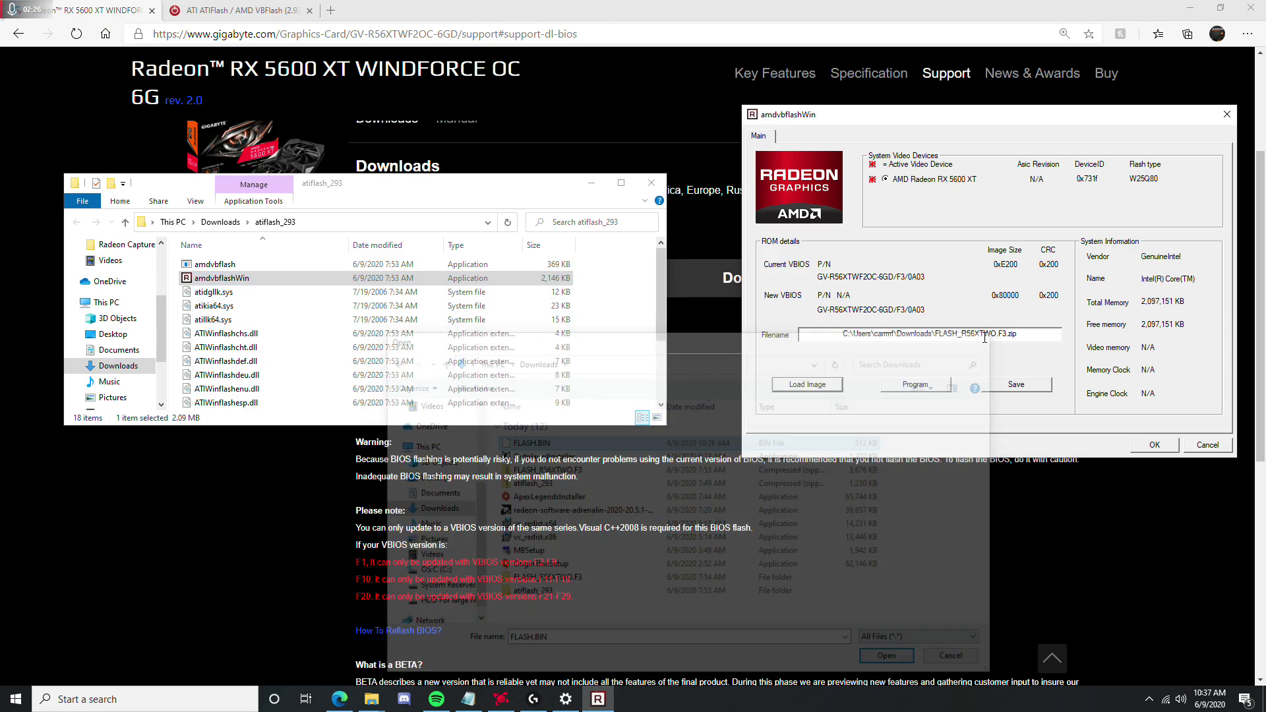
click(652, 184)
drag(900, 129, 535, 158)
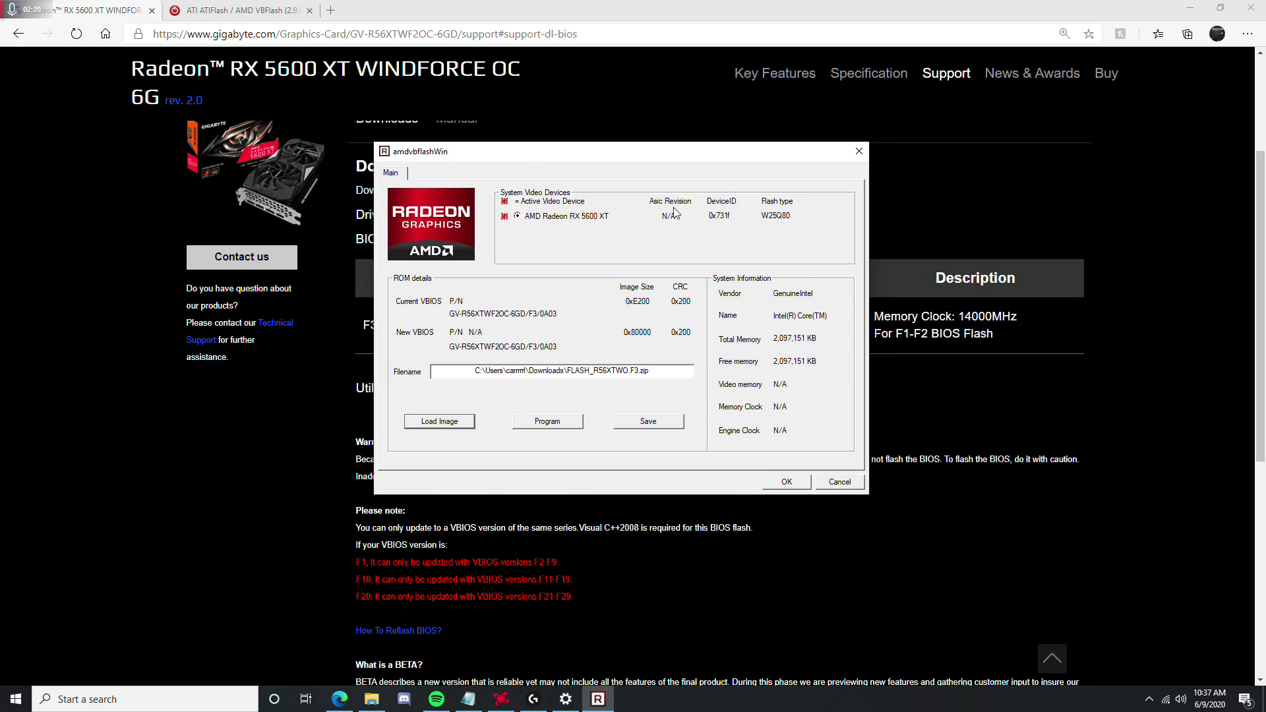
click(649, 419)
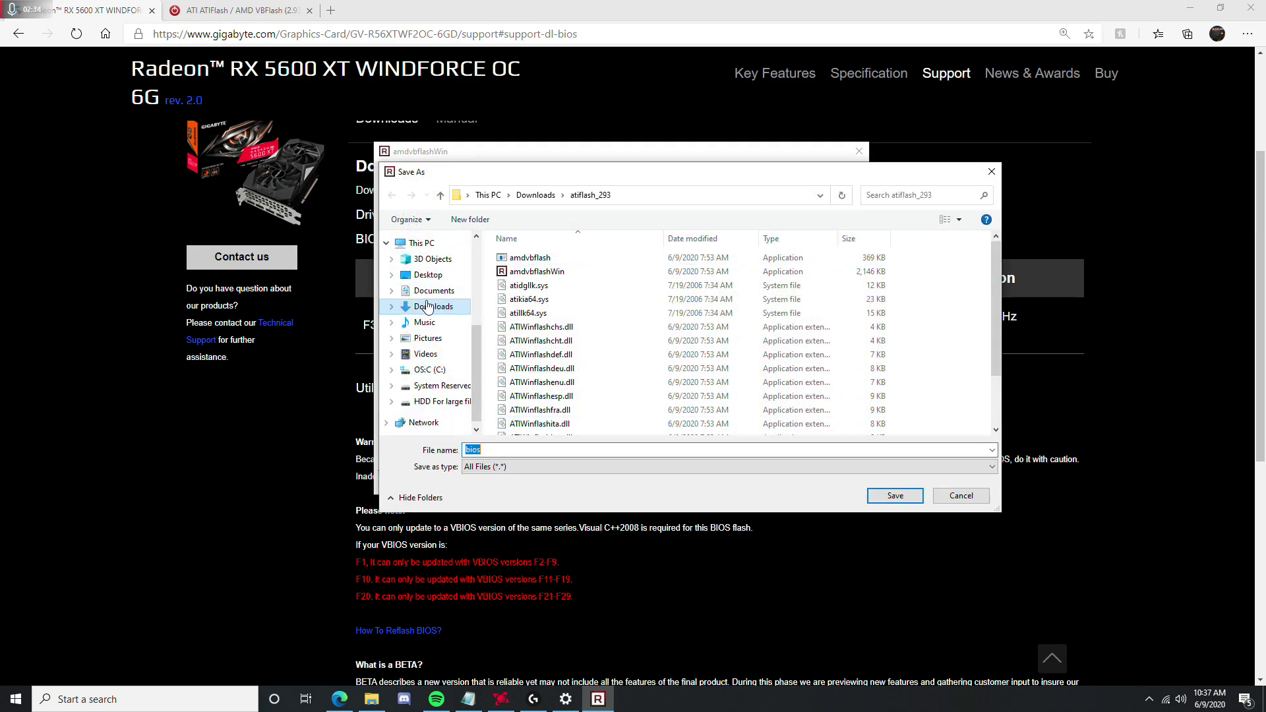
click(990, 175)
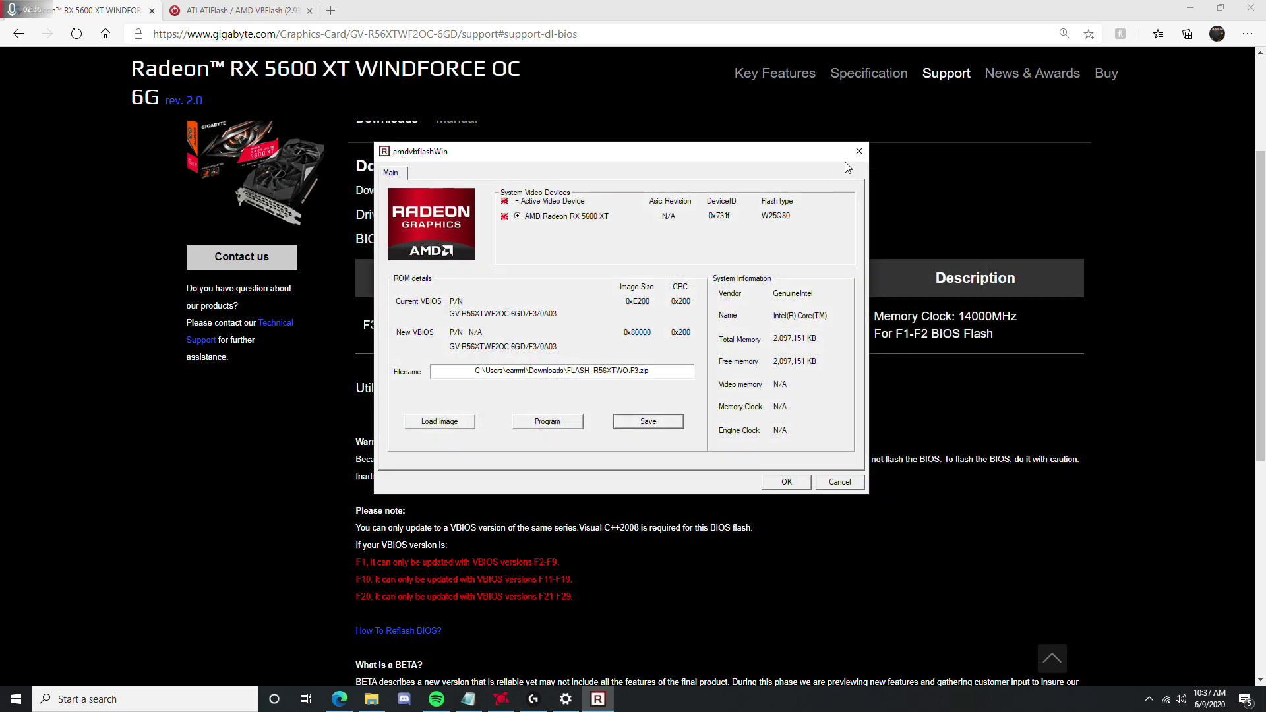
drag(799, 155, 949, 114)
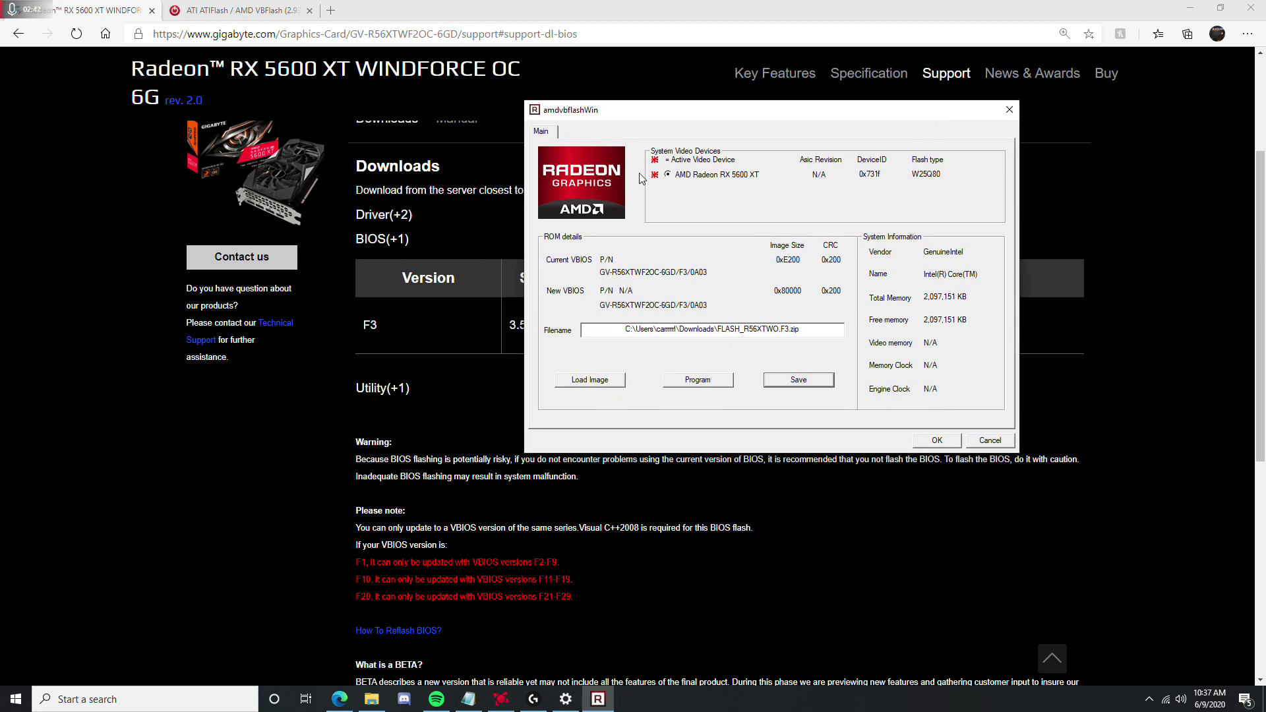
drag(749, 119, 641, 158)
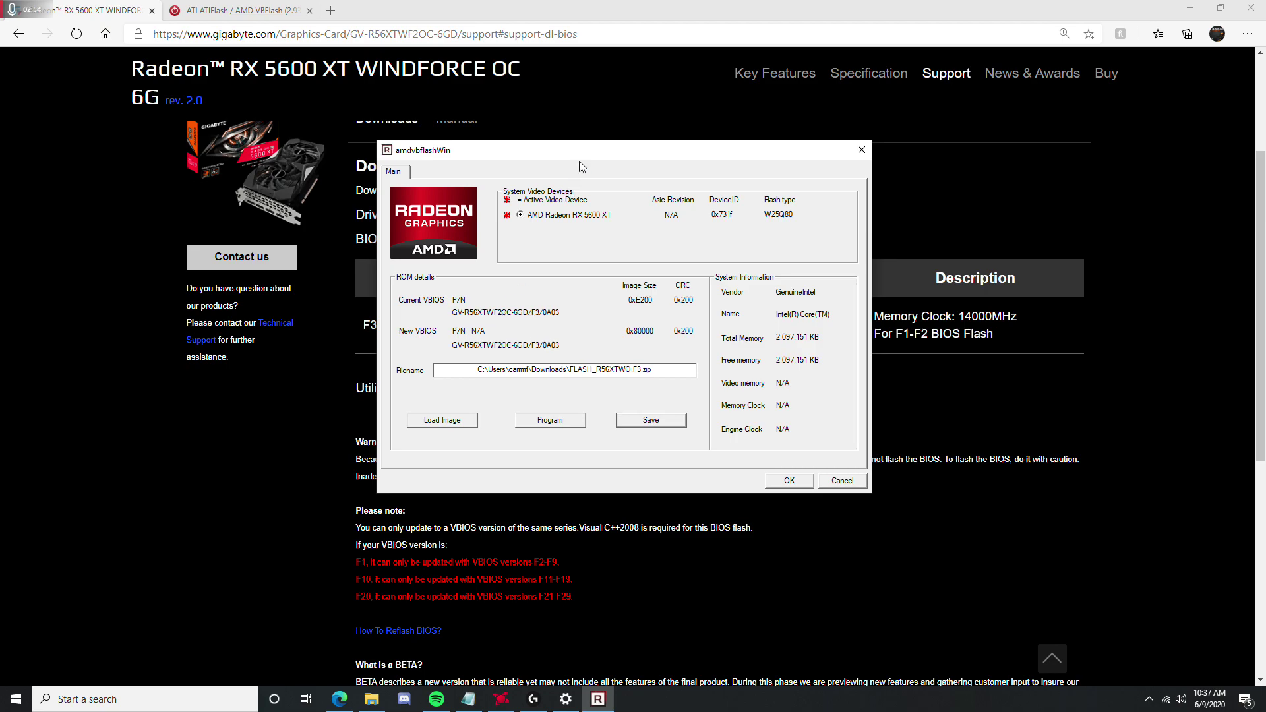
drag(580, 160, 366, 152)
drag(458, 163, 627, 128)
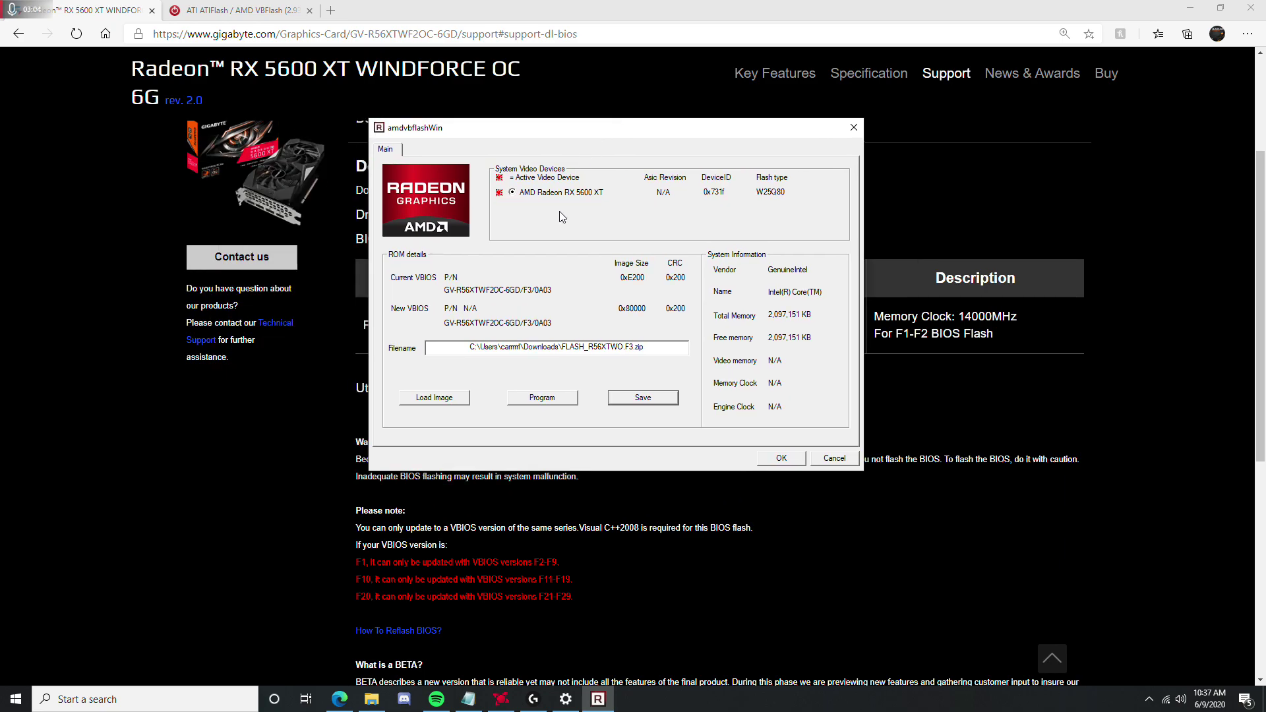